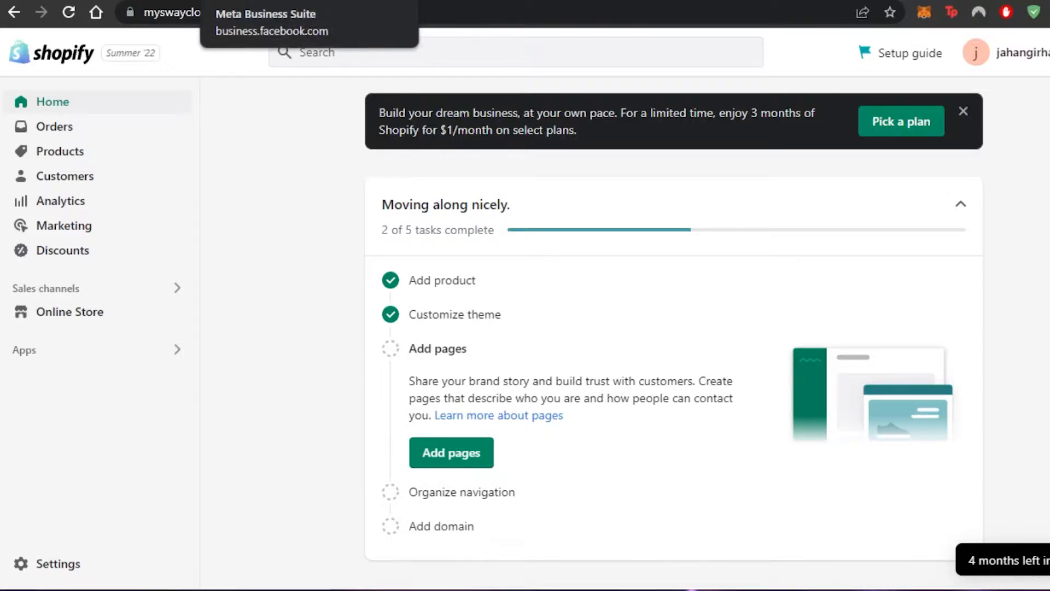
- Switch to Meta Business Suite and open the Events Manager overview
left_click(257, 1)
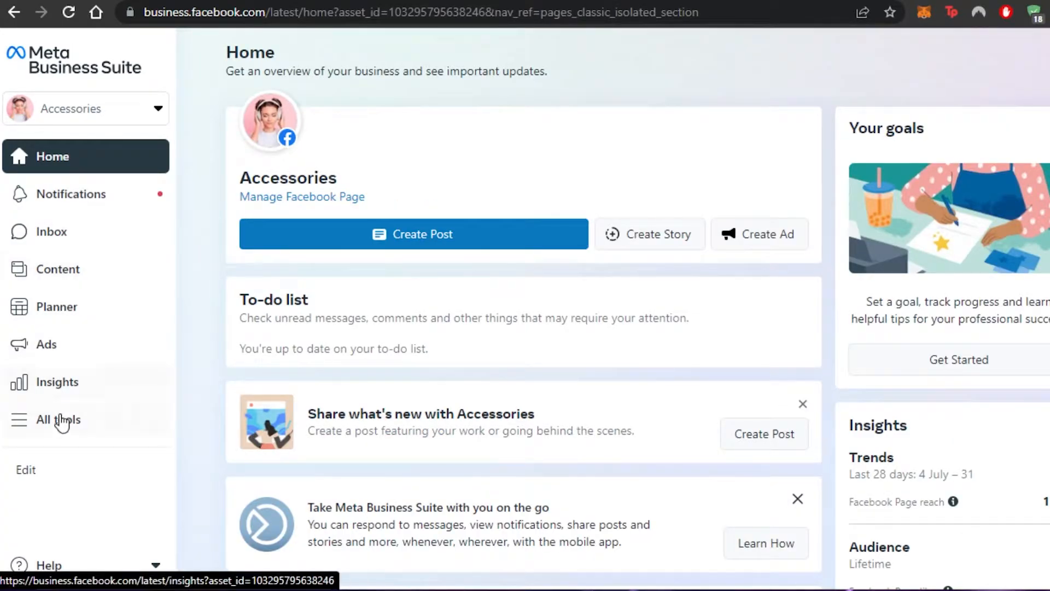
left_click(60, 436)
scroll(335, 264, "down", 3)
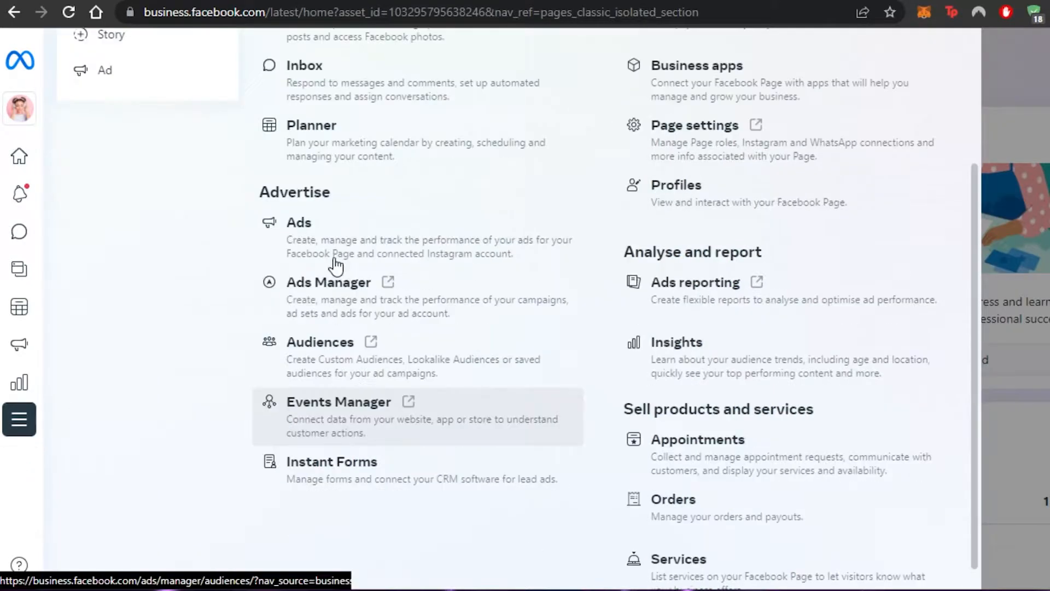
left_click(332, 426)
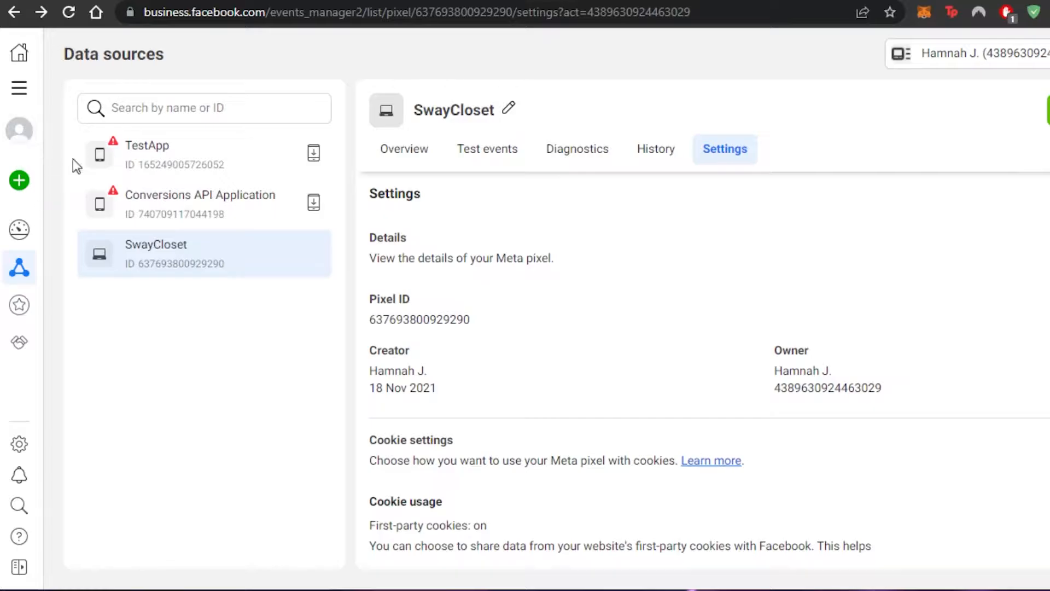
left_click(18, 58)
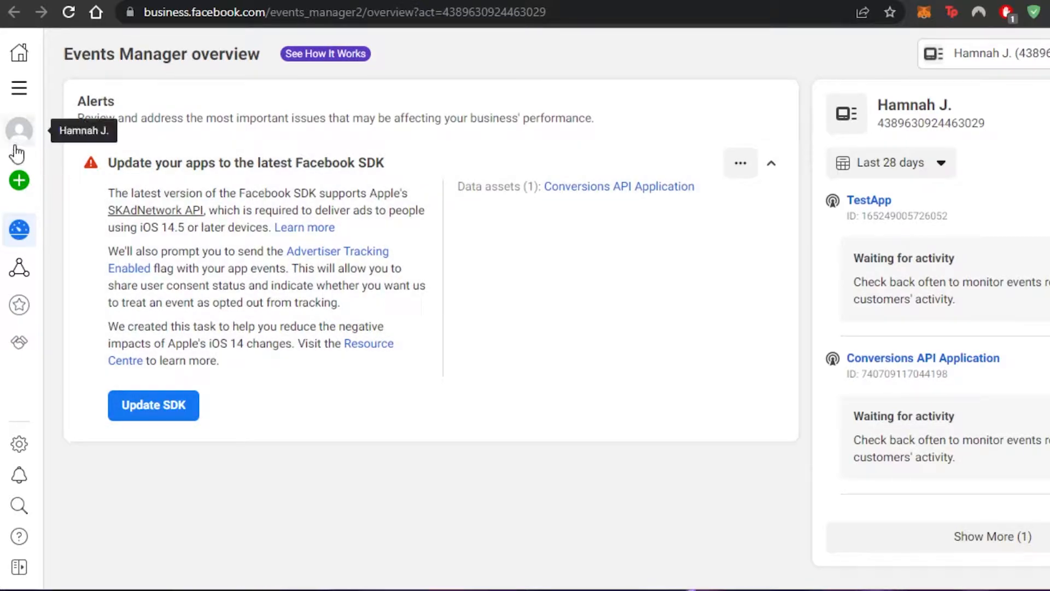
- Review the data source types offered for a new connection and leave without connecting one
left_click(18, 180)
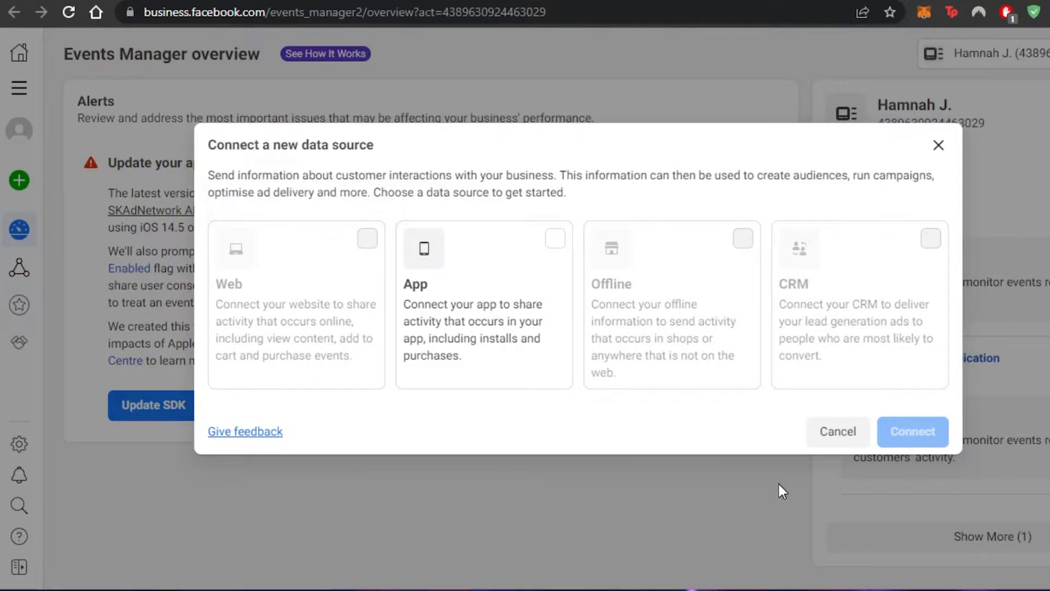
left_click(849, 432)
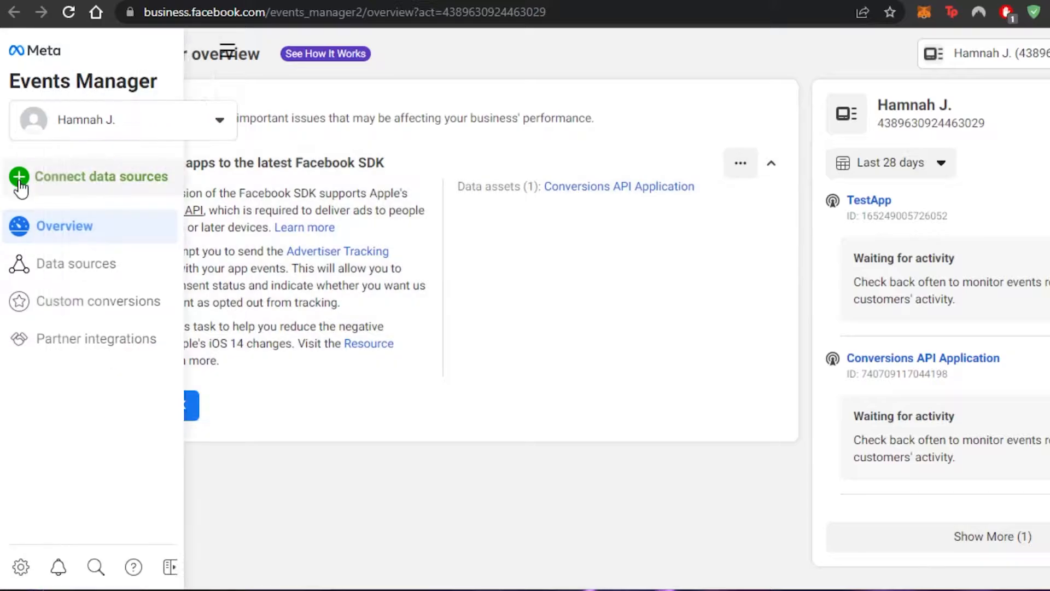
left_click(18, 179)
left_click(335, 503)
- Open the data sources list and select the SwayCloset pixel
left_click(70, 277)
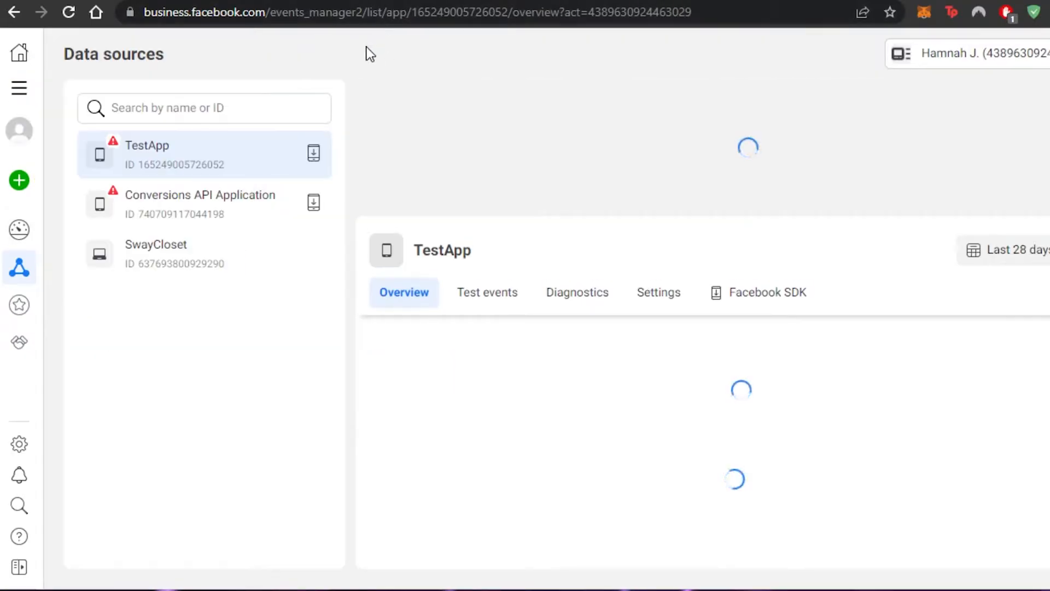
left_click(155, 261)
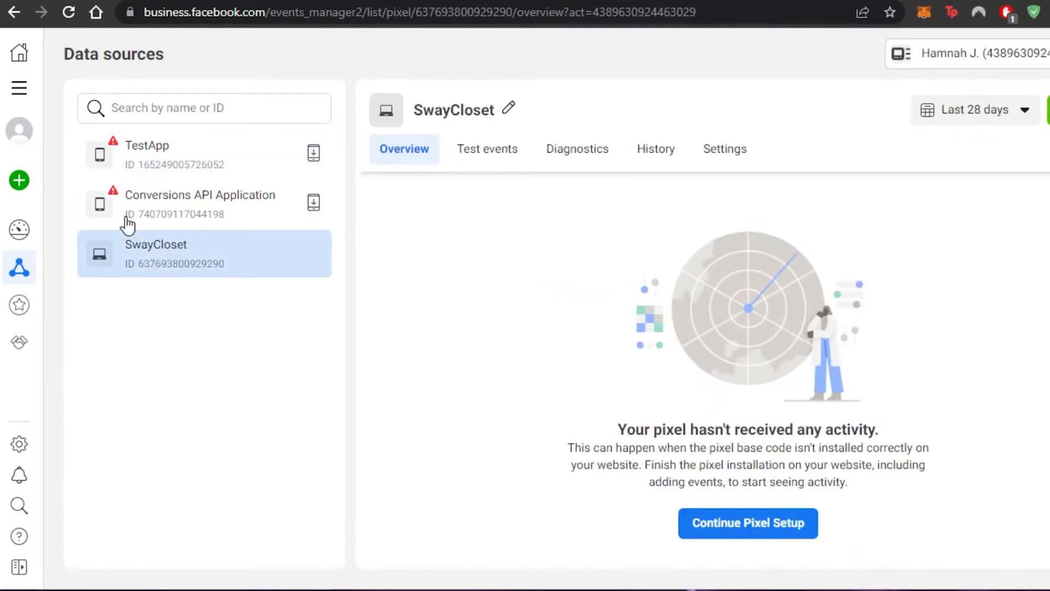
- Start connecting a new App data source and close the app activity setup without starting it
left_click(10, 178)
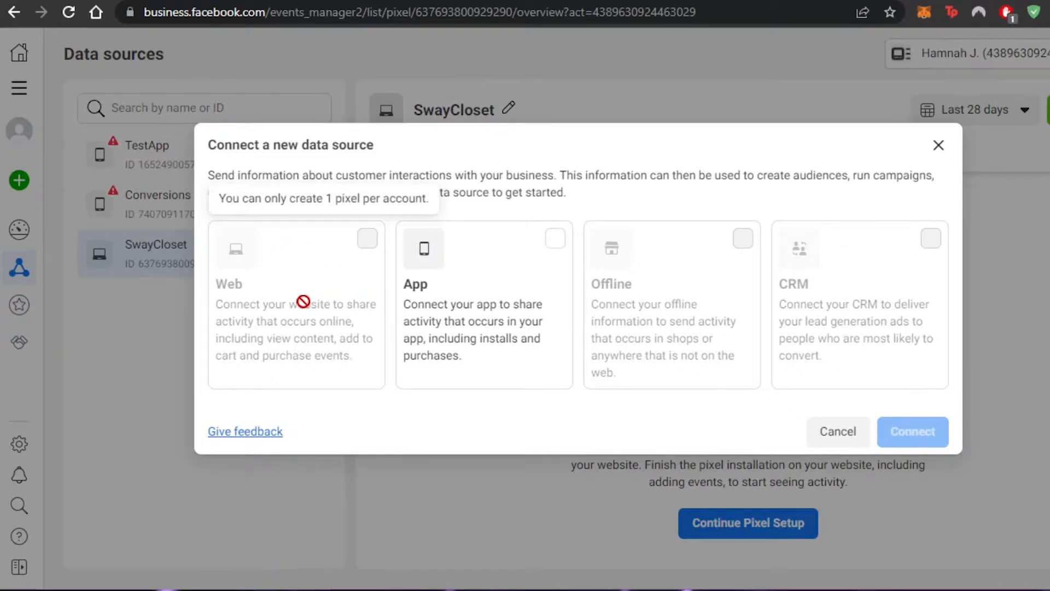
left_click(555, 240)
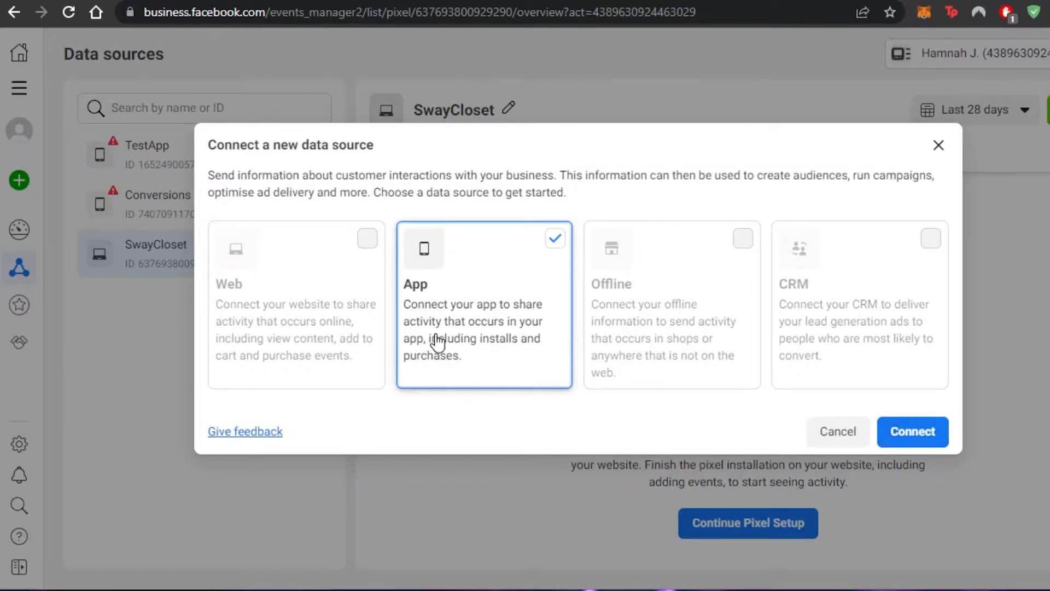
left_click(909, 438)
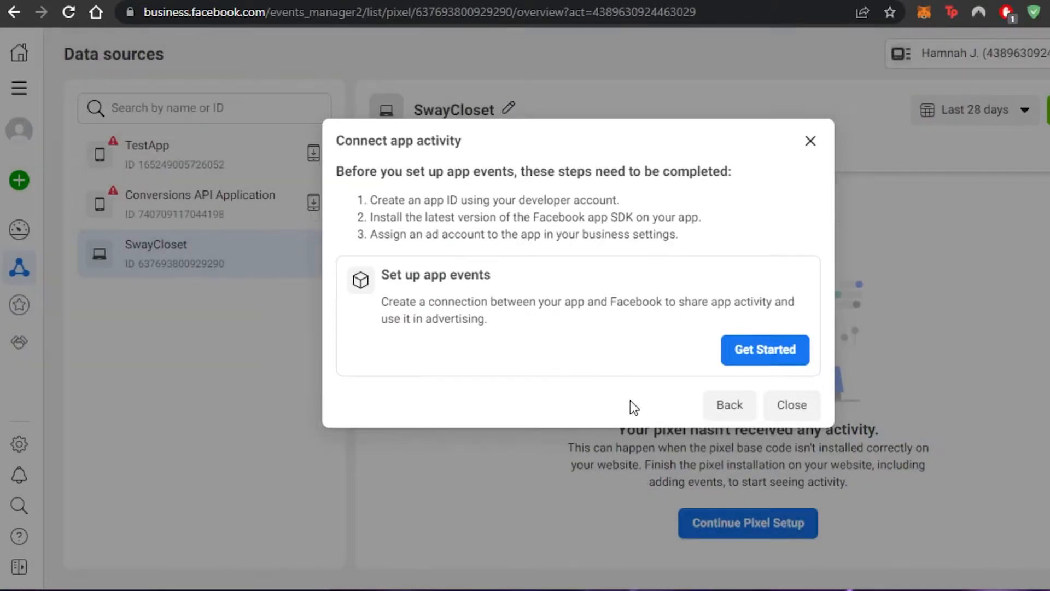
left_click(811, 141)
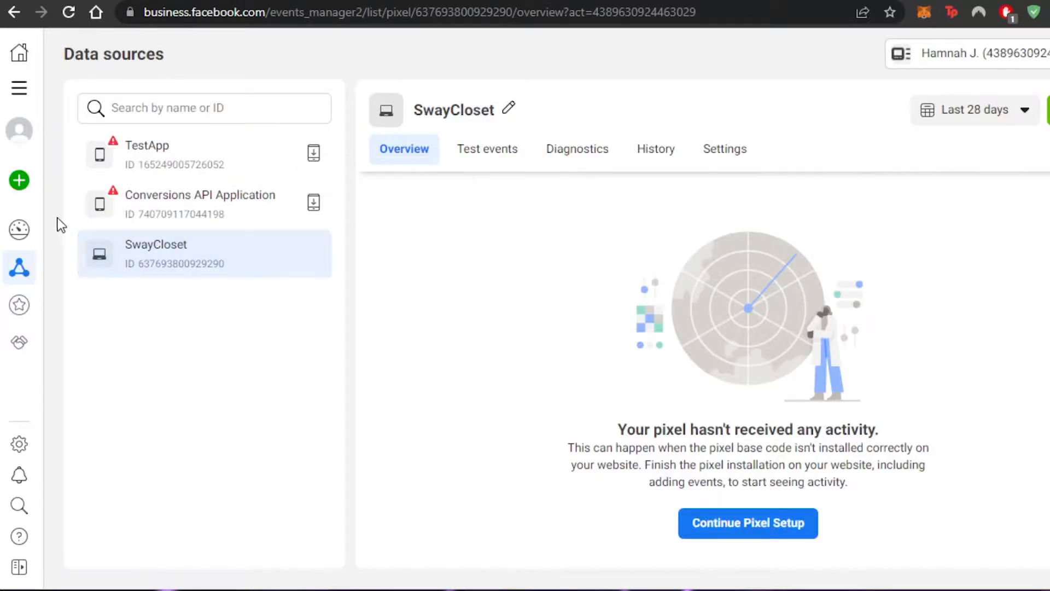
mouse_move(19, 181)
left_click(185, 1)
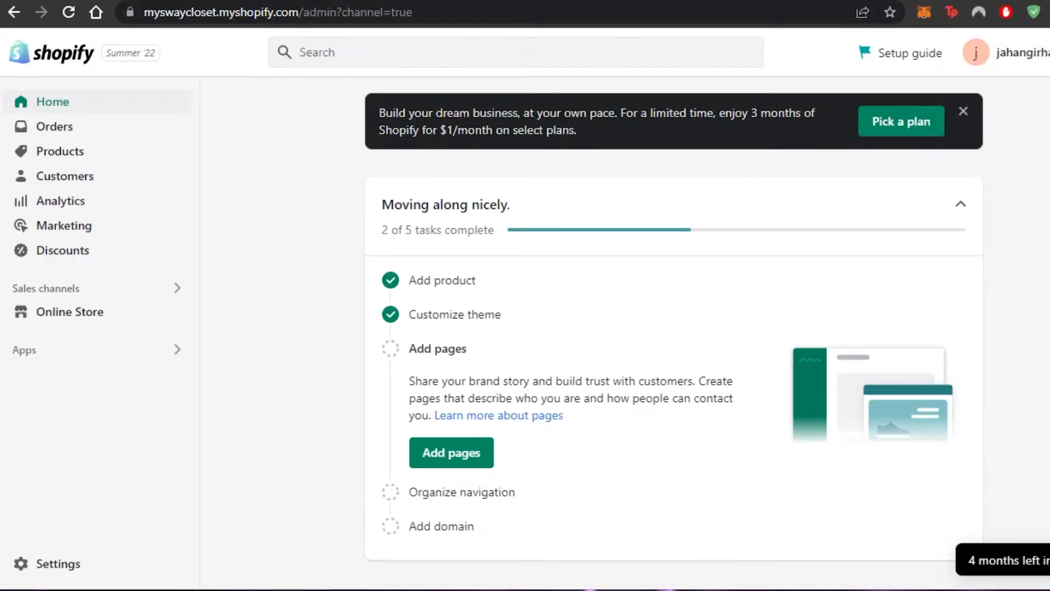
left_click(328, 1)
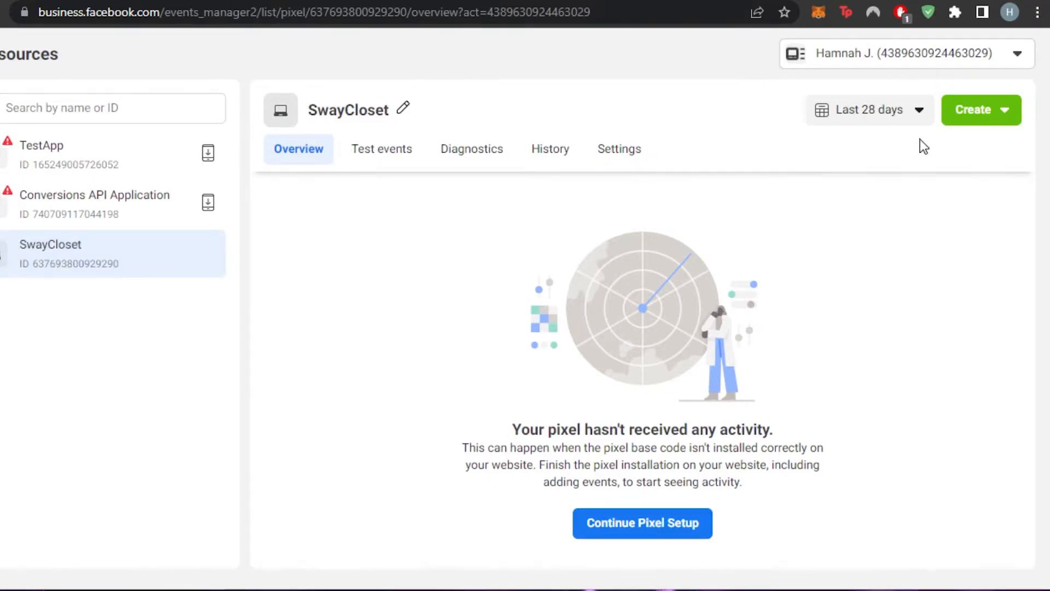
- Start a custom conversion for the SwayCloset pixel, named TestConversion with the description "description"
left_click(973, 113)
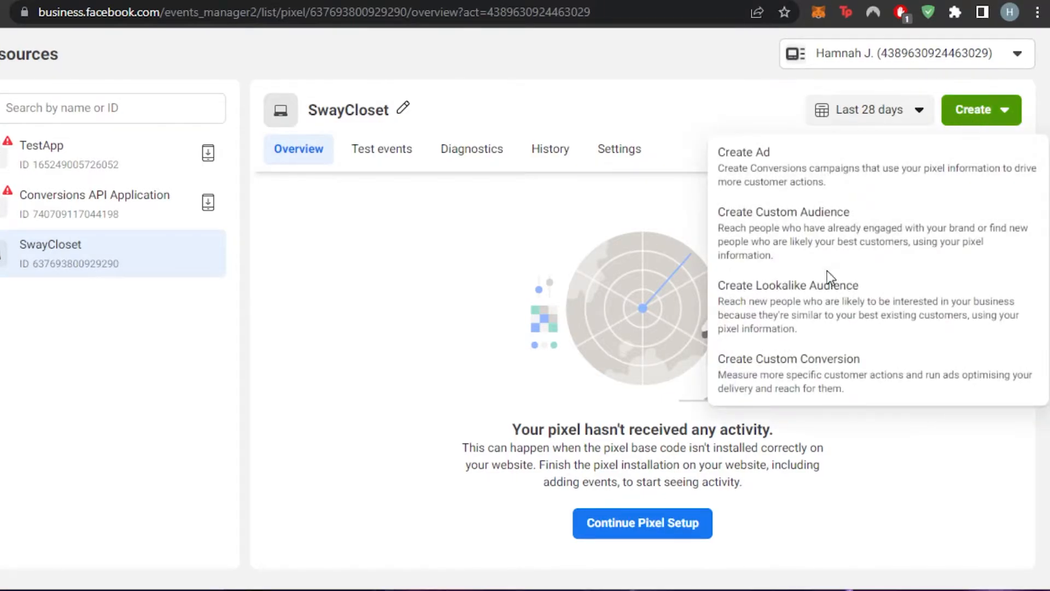
left_click(754, 377)
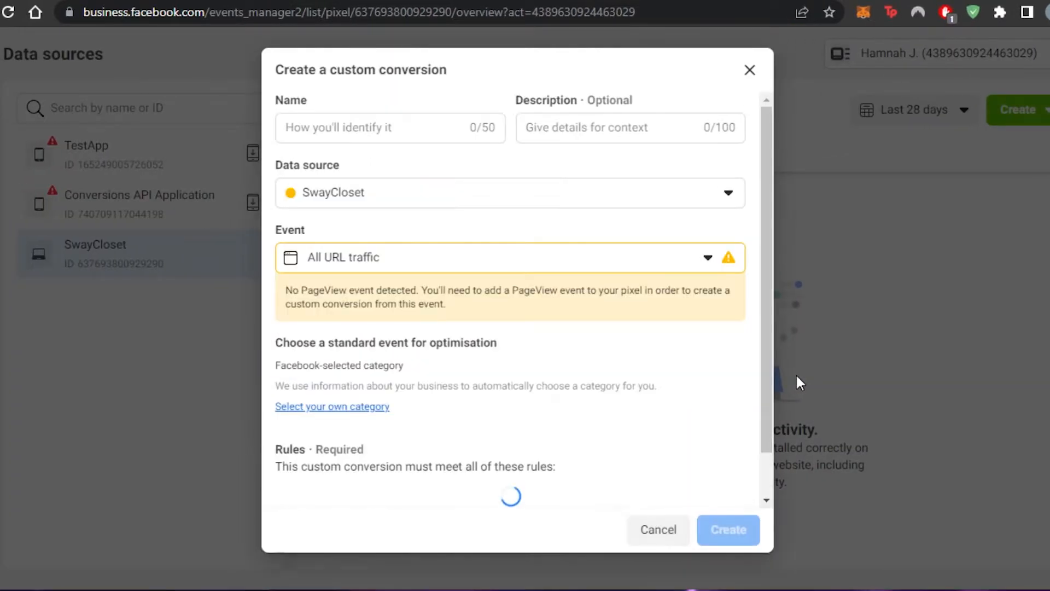
left_click_drag(767, 192, 789, 97)
left_click(404, 128)
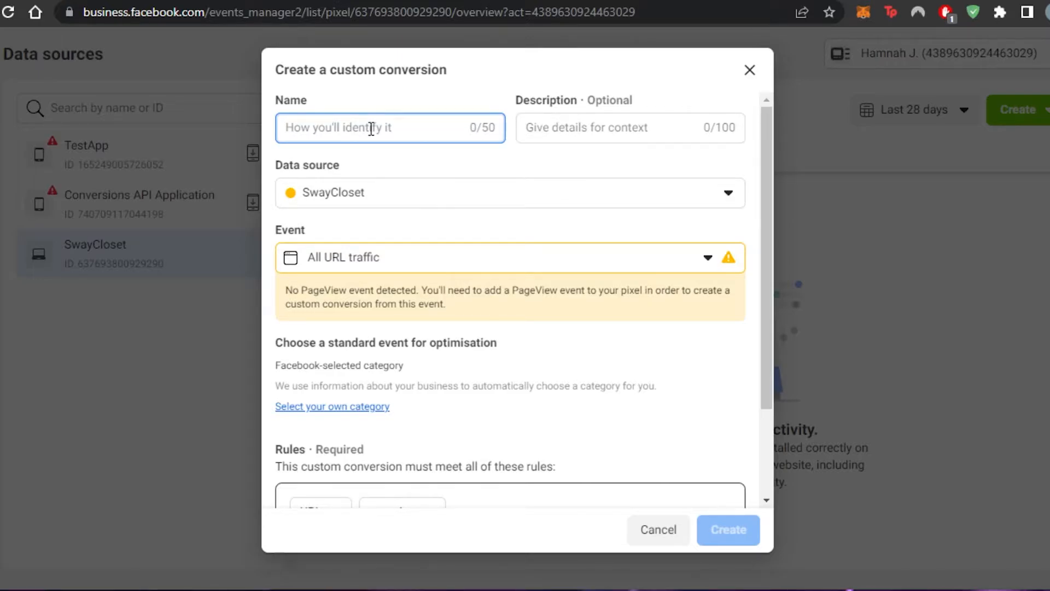
type("TestConversion")
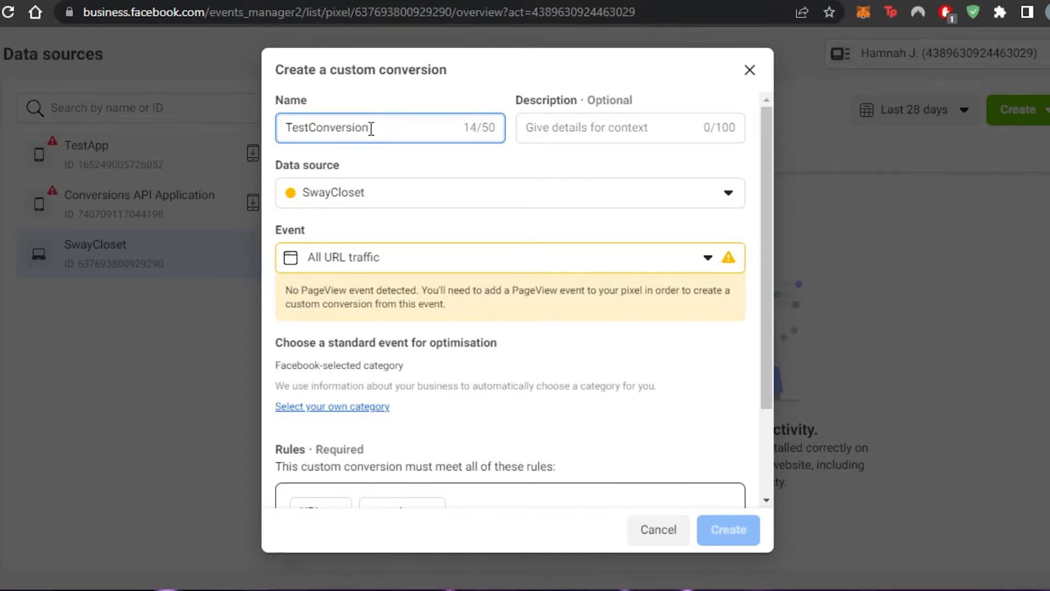
double_click(370, 128)
left_click(576, 131)
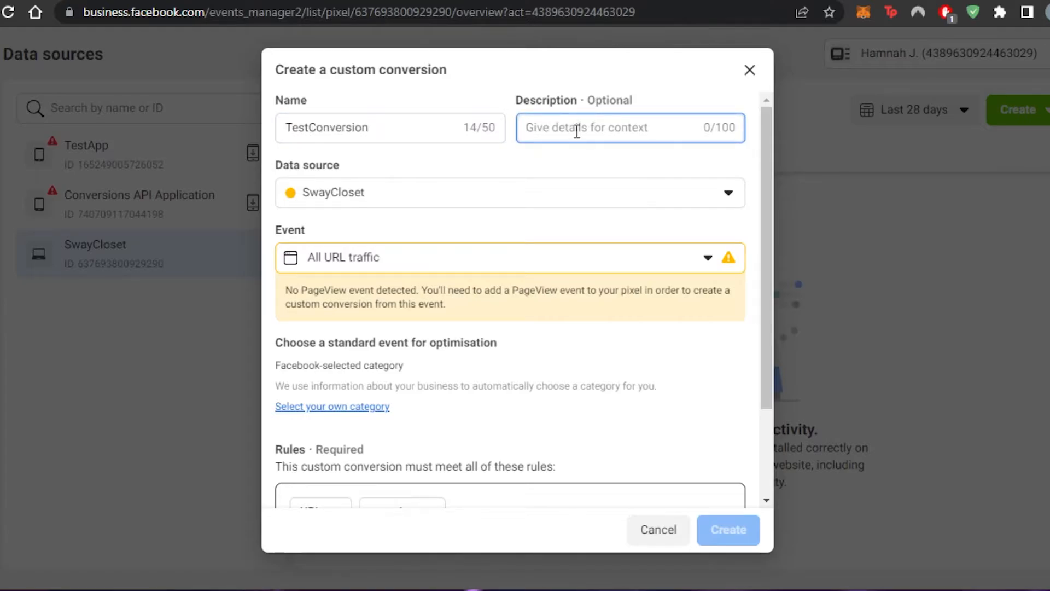
type("descri")
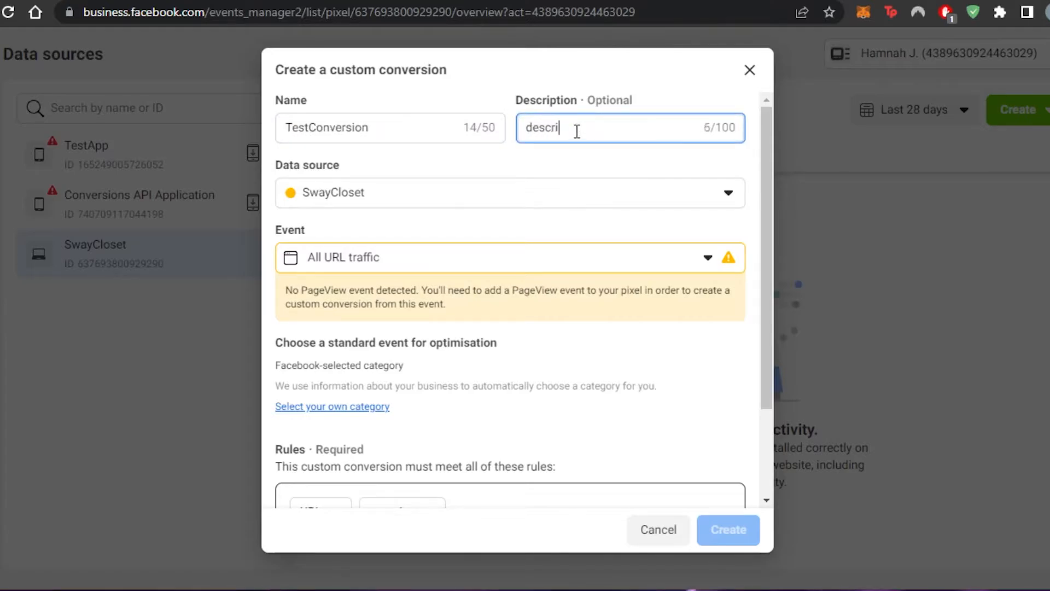
type("ption")
- Choose SwayCloset as the conversion's data source and All URL traffic as its event
left_click(396, 196)
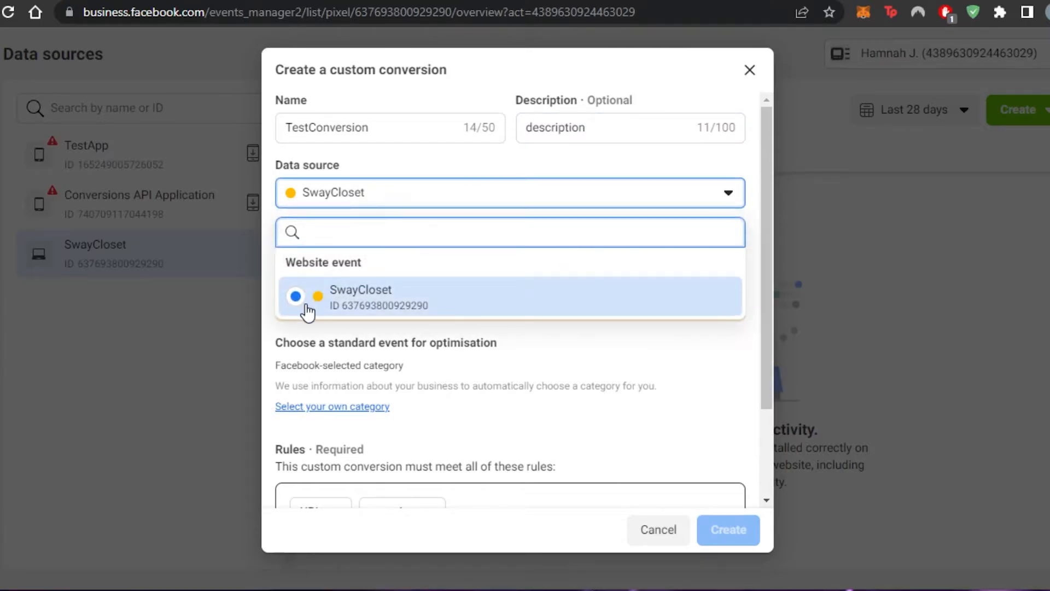
left_click(306, 308)
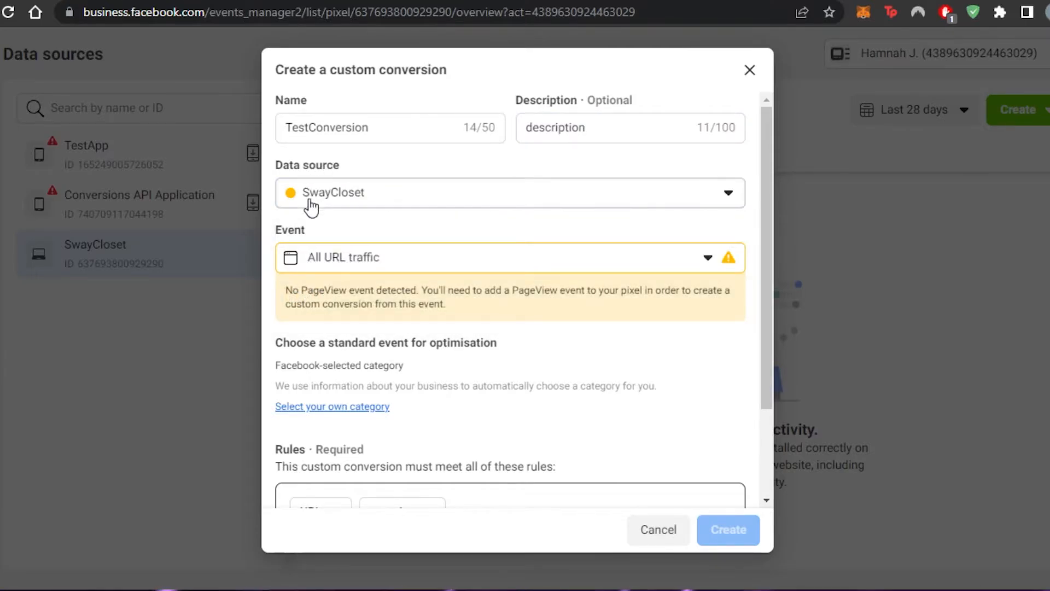
left_click(331, 258)
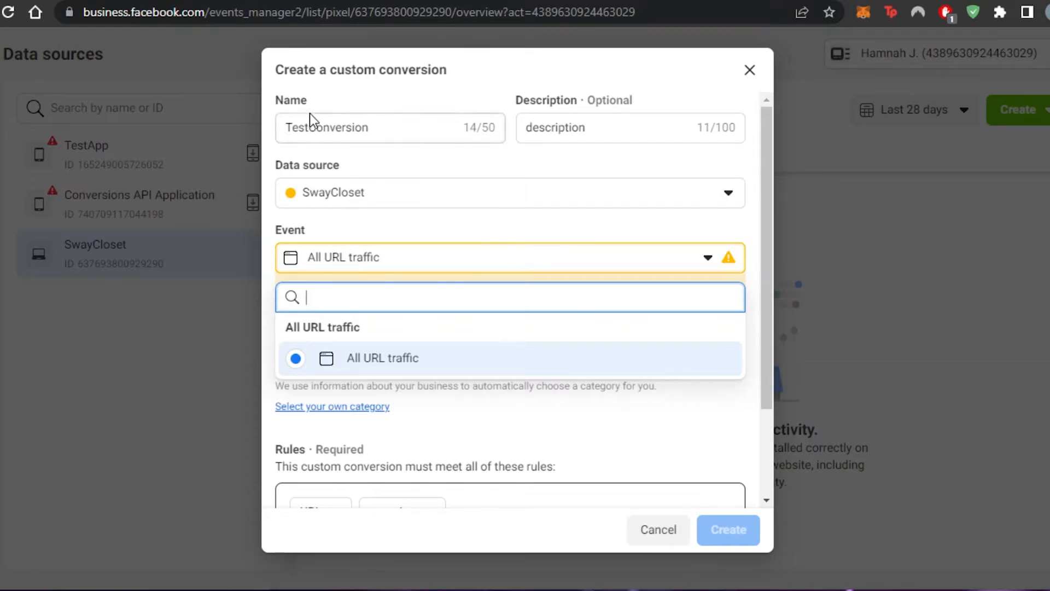
left_click(336, 373)
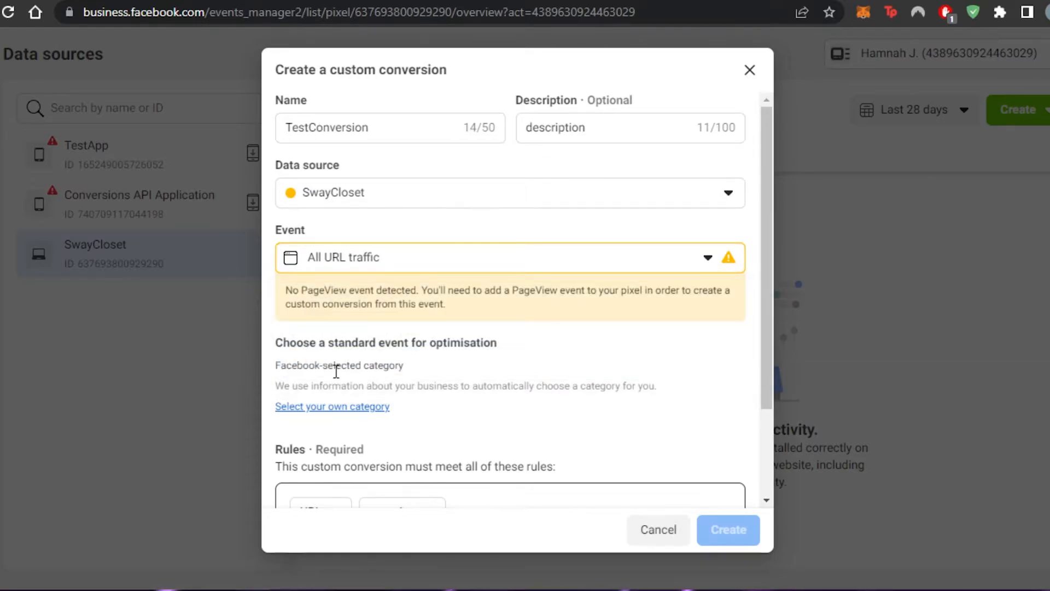
- Add a second URL contains rule without keywords and close the custom conversion without creating it
scroll(769, 359, "down", 2)
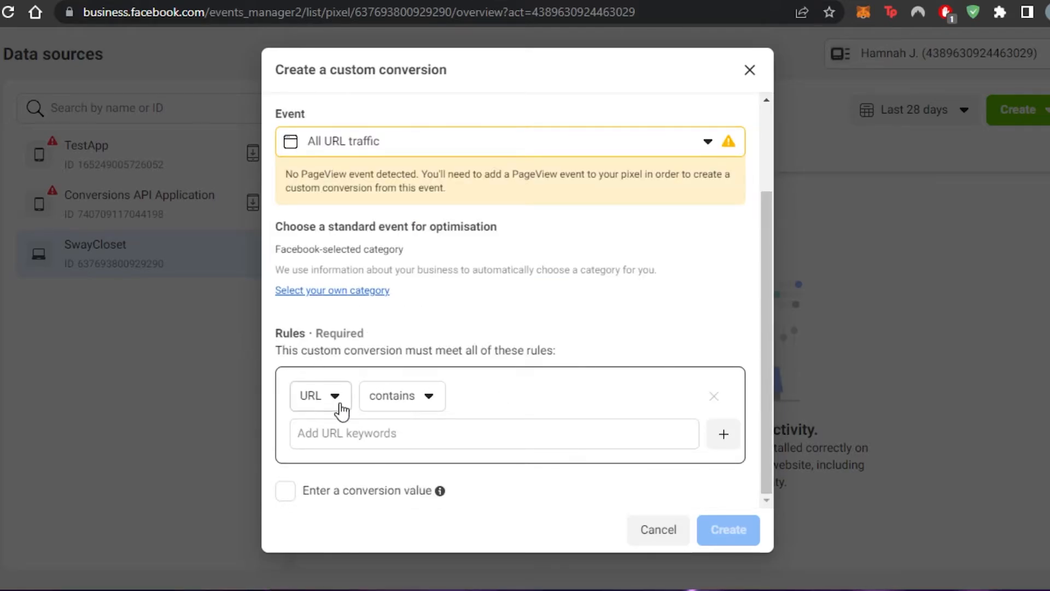
left_click(395, 437)
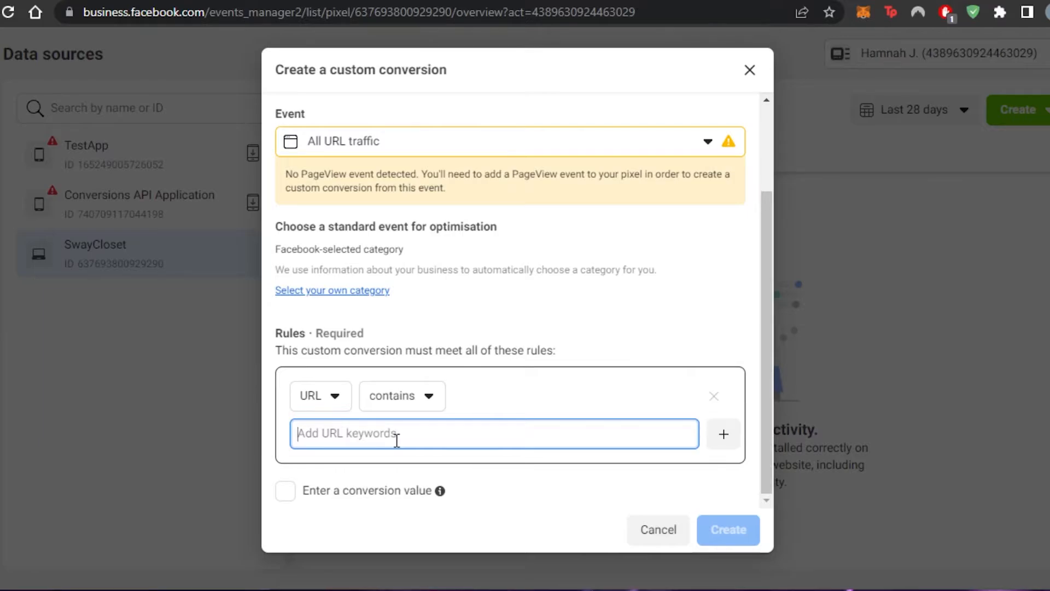
left_click(723, 435)
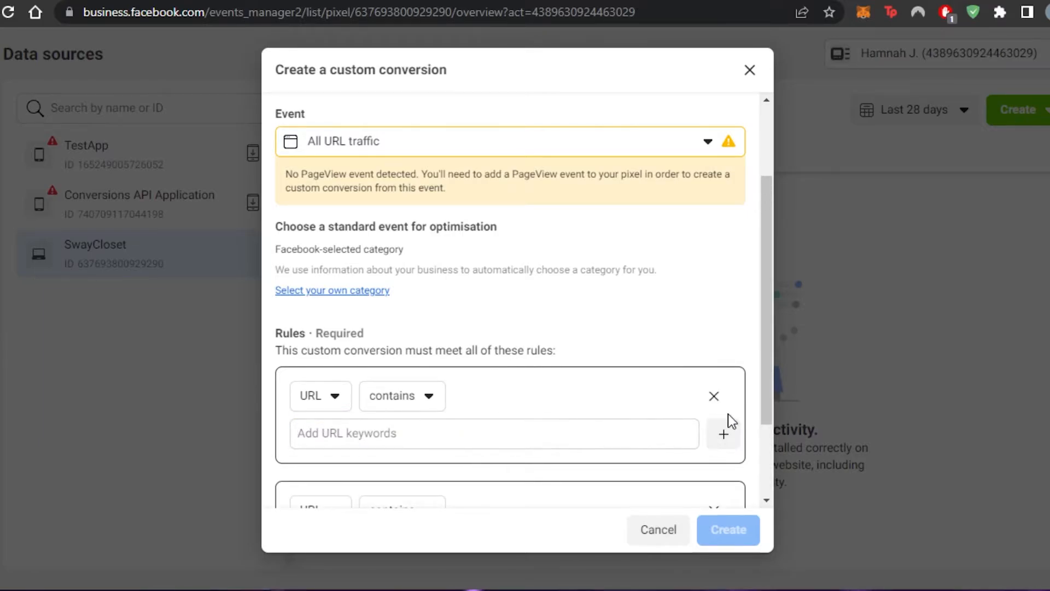
left_click_drag(770, 380, 491, 500)
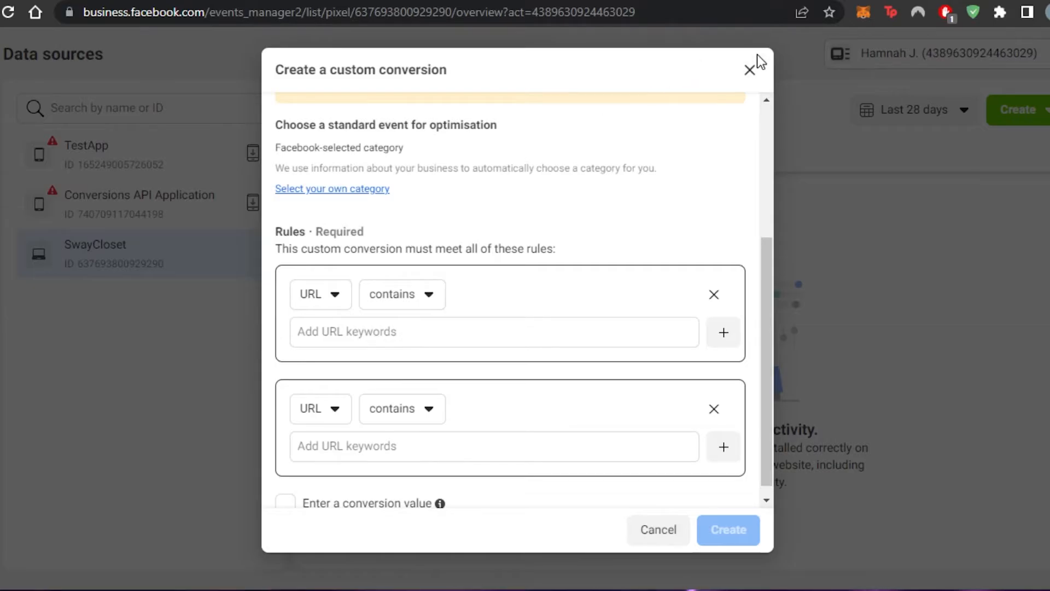
left_click(747, 70)
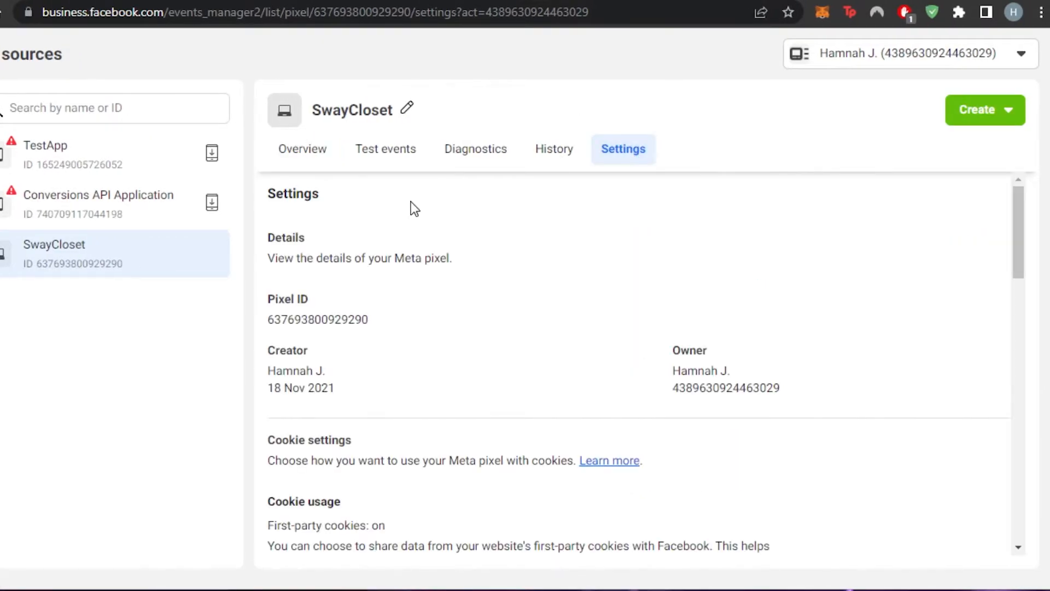
- Examine the SwayCloset pixel's settings, including the Conversions API setup, partner integration and traffic permissions
left_click_drag(1015, 234, 1048, 494)
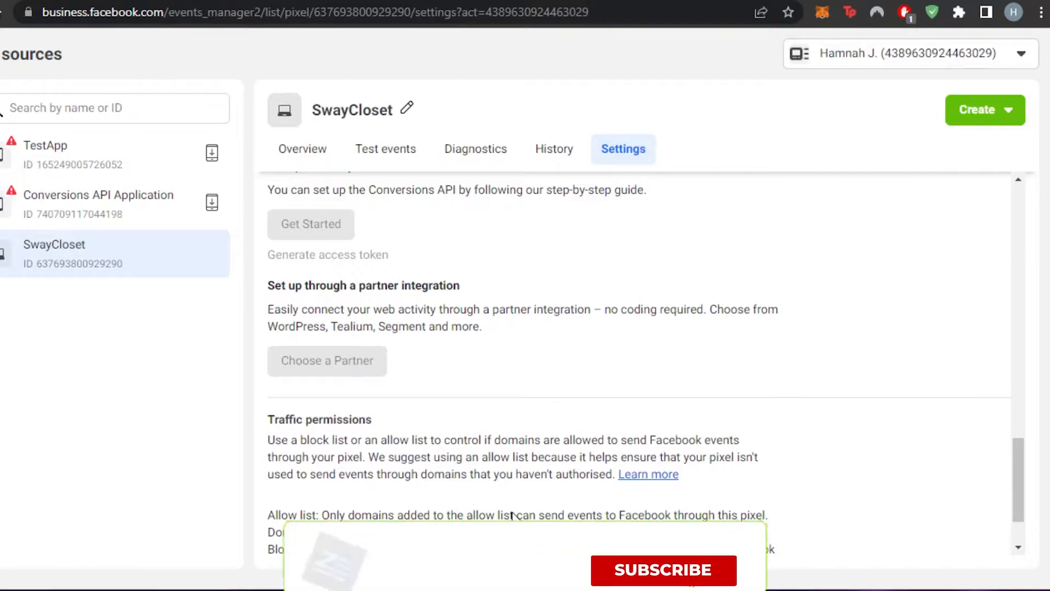
scroll(329, 437, "up", 2)
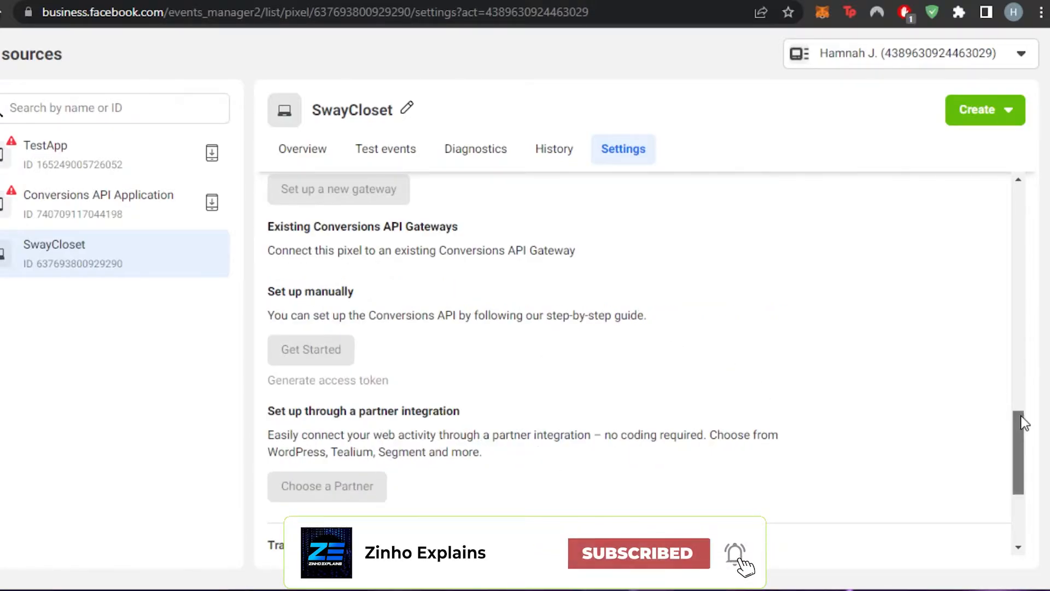
left_click_drag(1020, 429, 1035, 482)
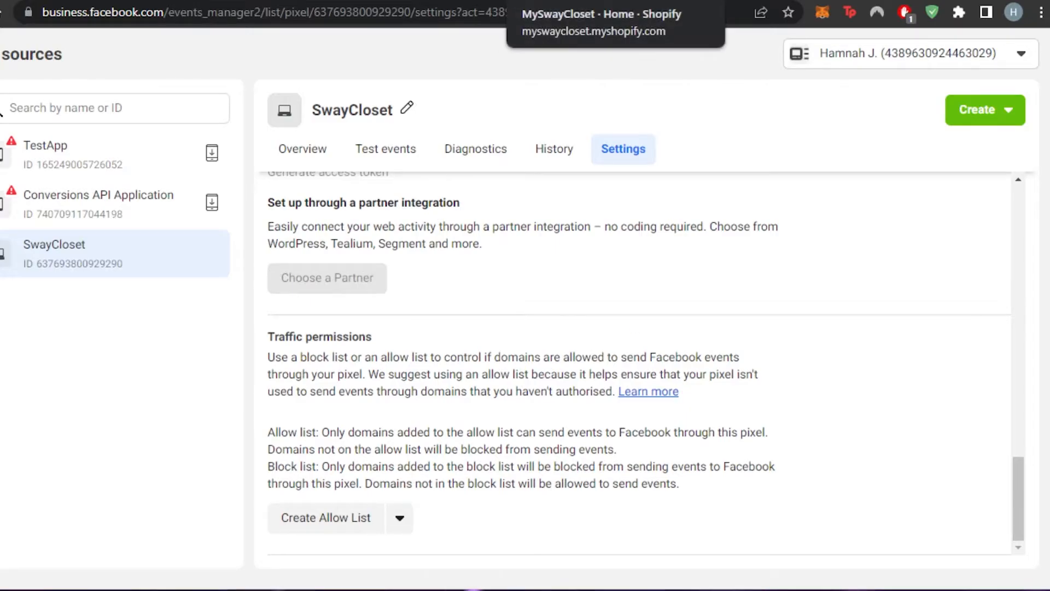
- Switch to the Shopify admin, dismiss the plan offer and open the Online Store section
left_click(564, 1)
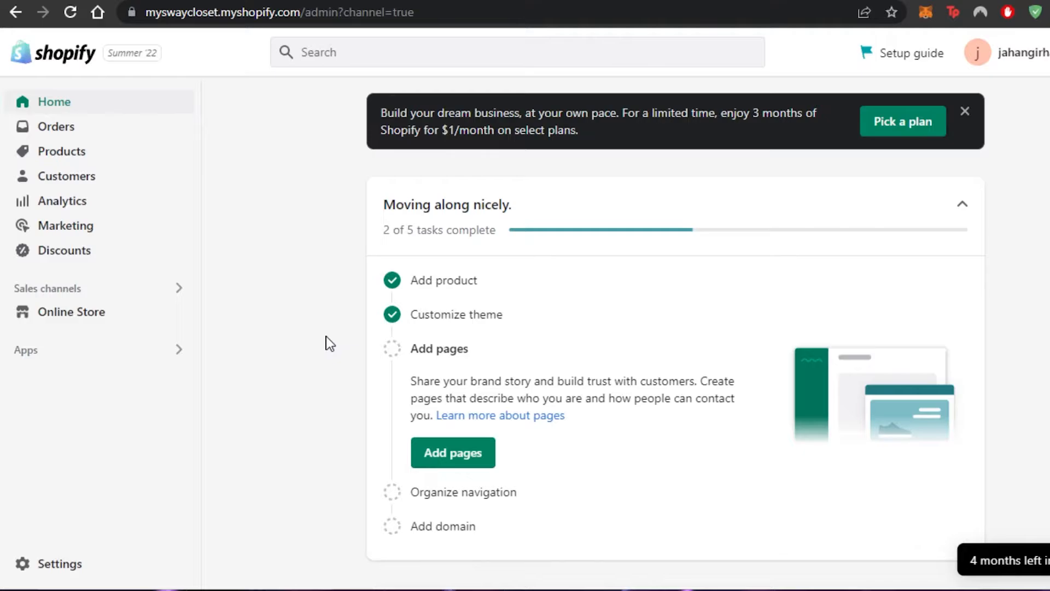
left_click(966, 112)
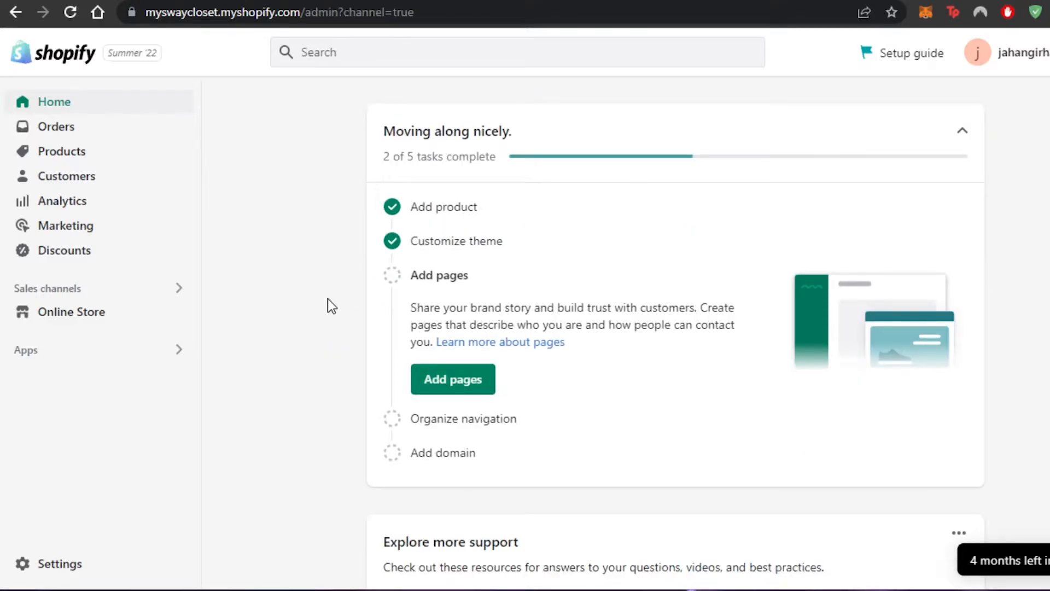
left_click(73, 316)
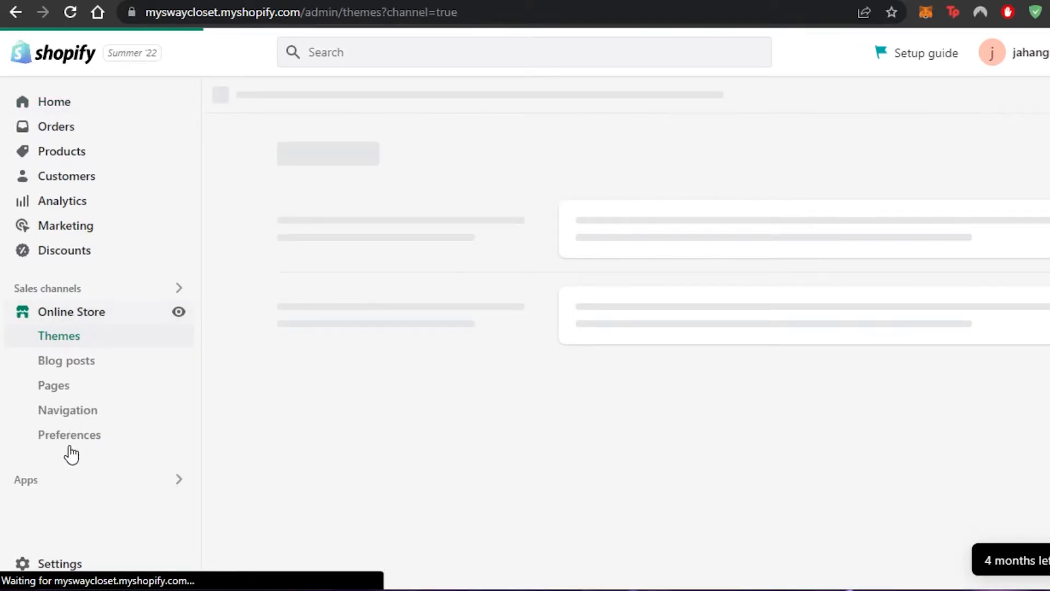
- Start the Facebook Pixel setup from the Online Store preferences
left_click(47, 437)
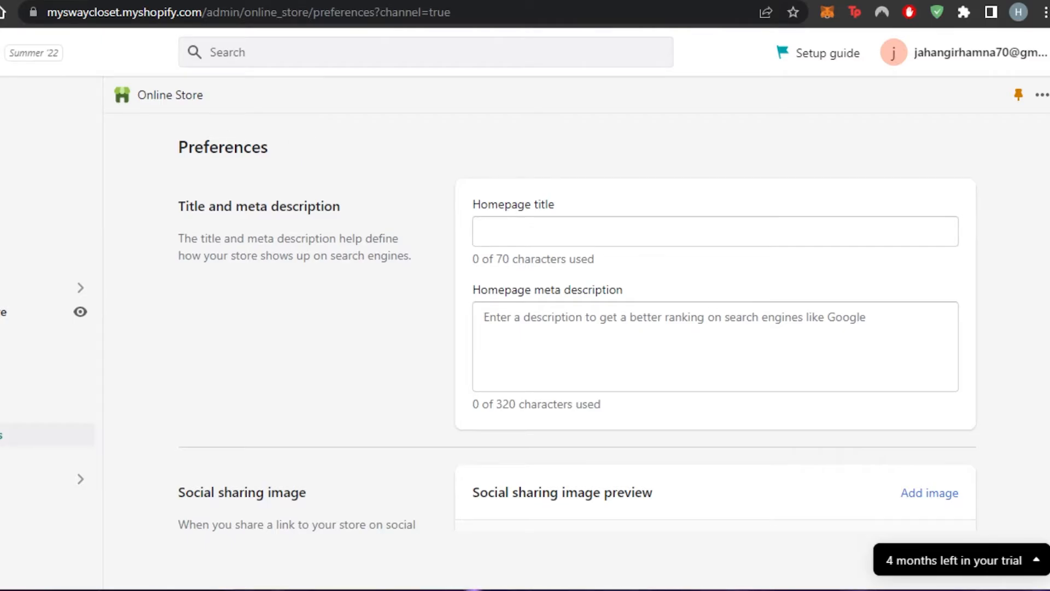
scroll(576, 328, "down", 12)
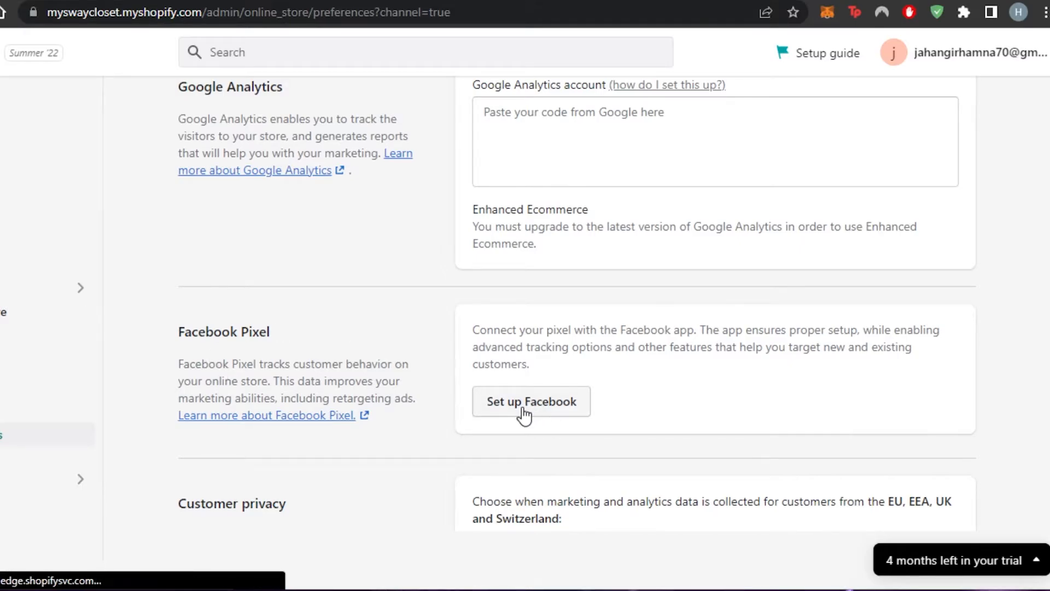
left_click(506, 414)
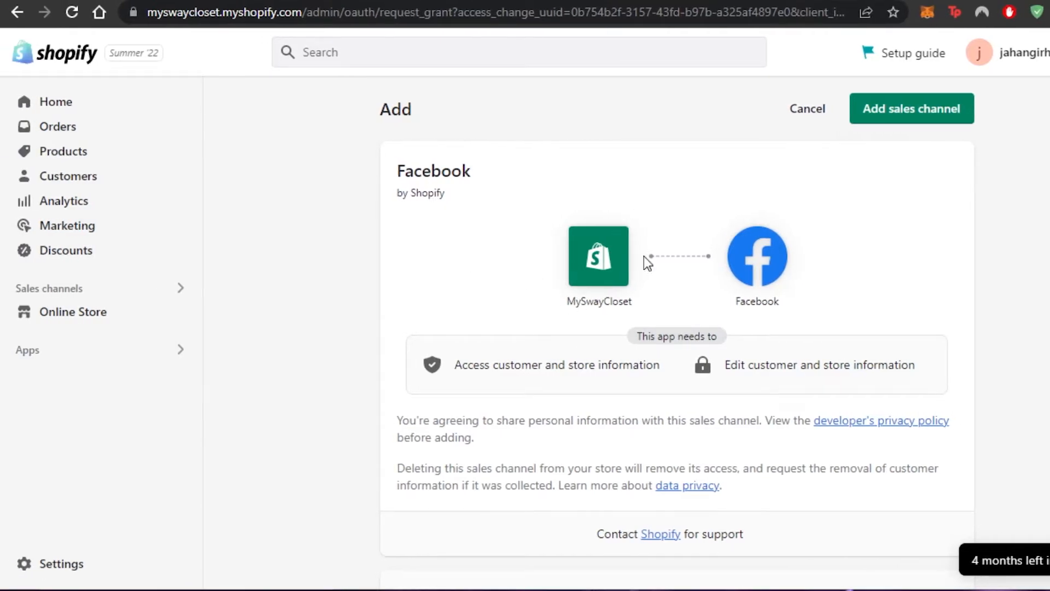
- Review the Facebook app's privacy and permission details and add it to the store as a sales channel
scroll(680, 304, "down", 2)
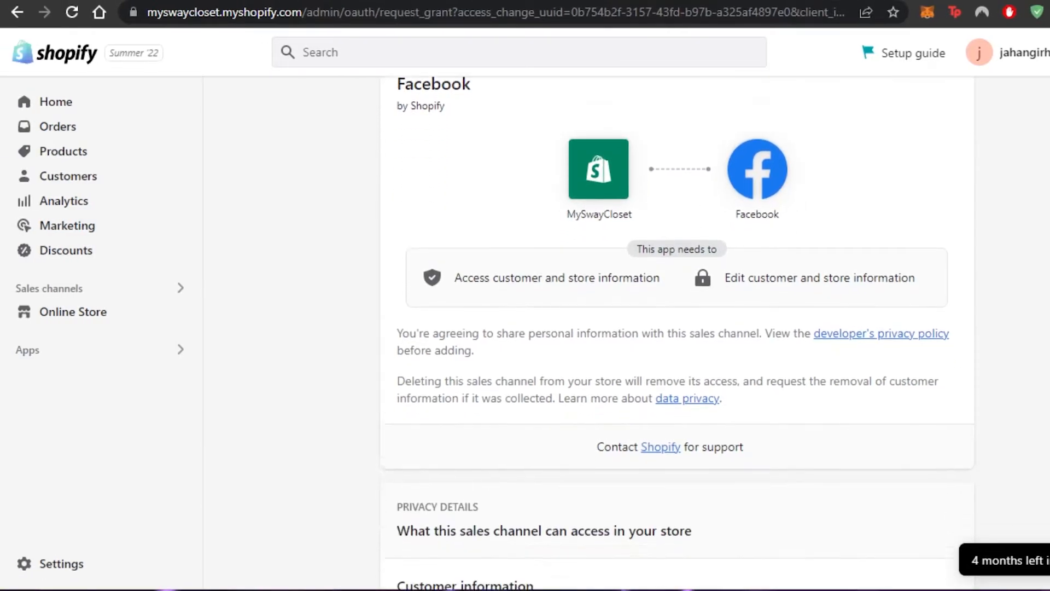
scroll(678, 333, "down", 10)
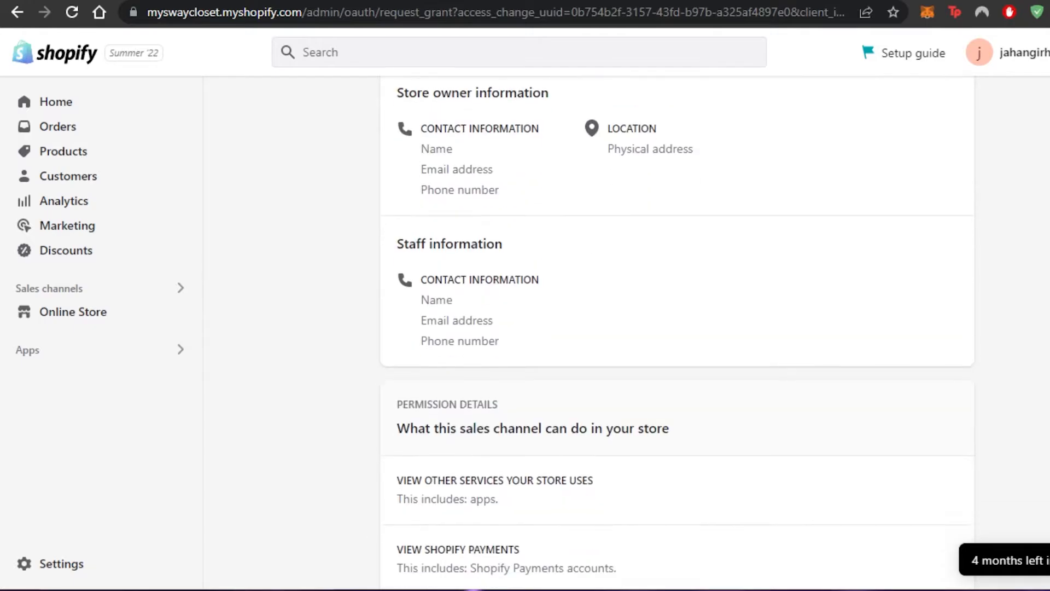
scroll(678, 333, "up", 12)
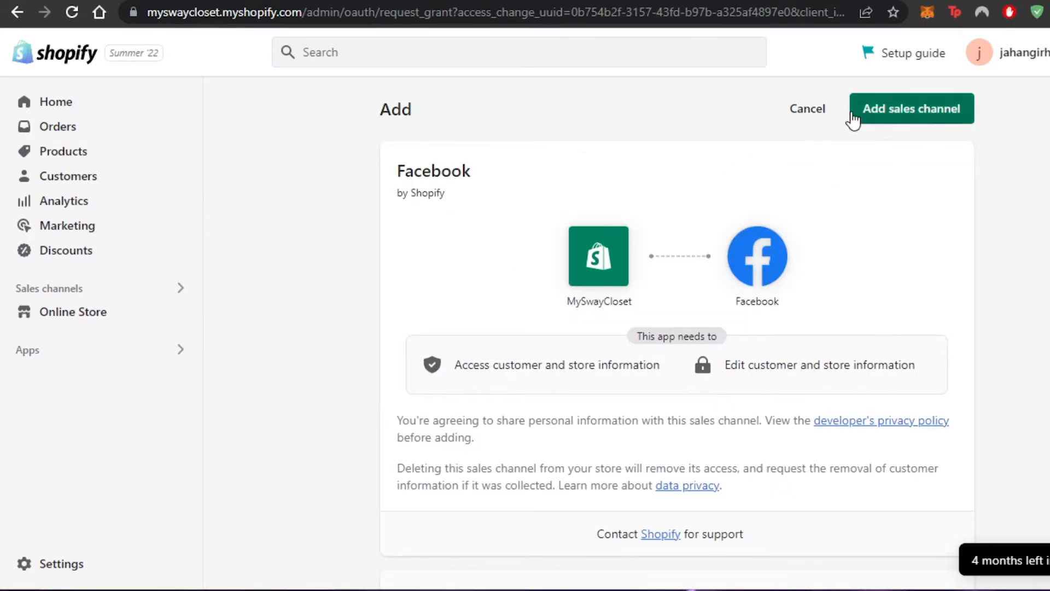
left_click(886, 108)
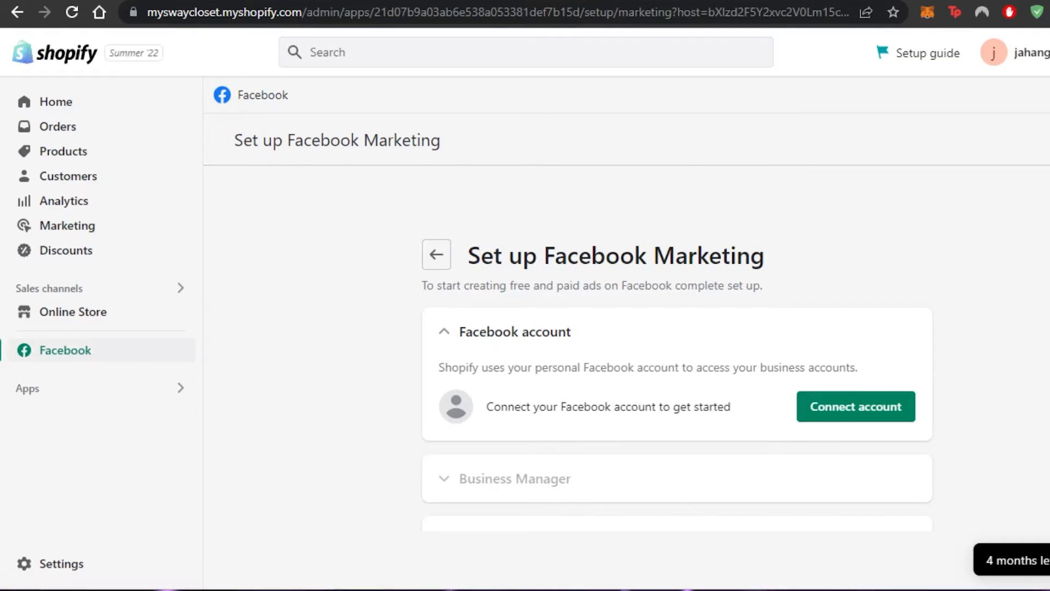
- Examine the sections required for Facebook Marketing setup, from the Facebook account through to the terms and conditions
scroll(676, 382, "down", 4)
scroll(677, 383, "up", 3)
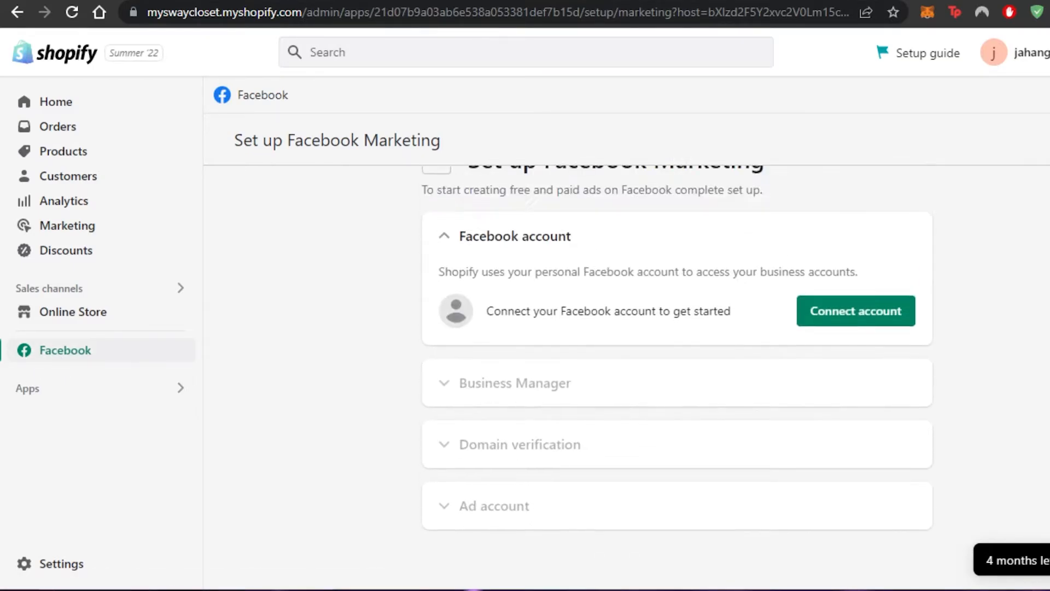
scroll(497, 257, "up", 1)
scroll(498, 257, "down", 2)
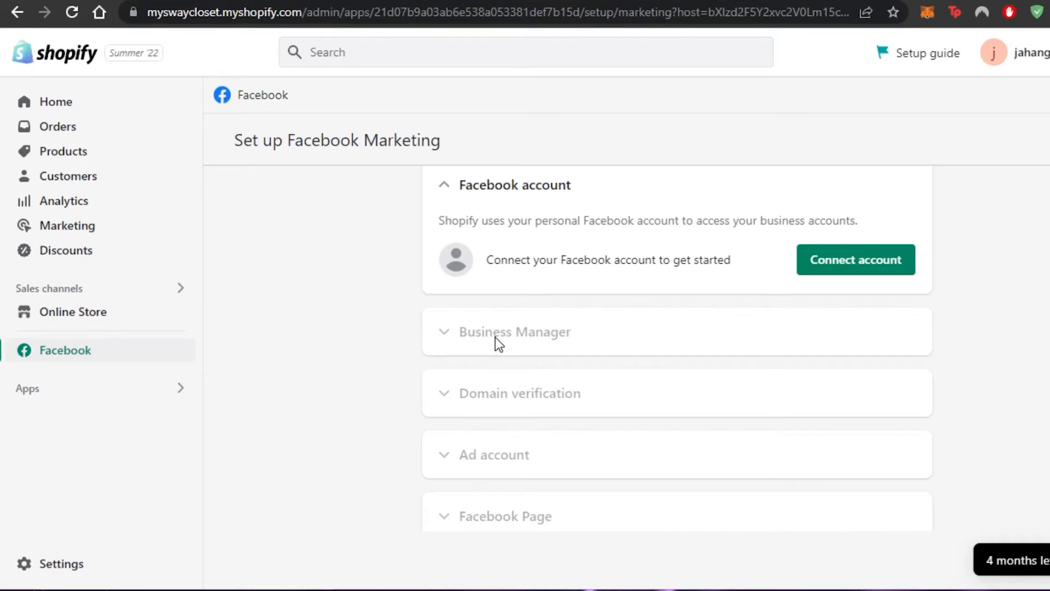
scroll(509, 410, "down", 2)
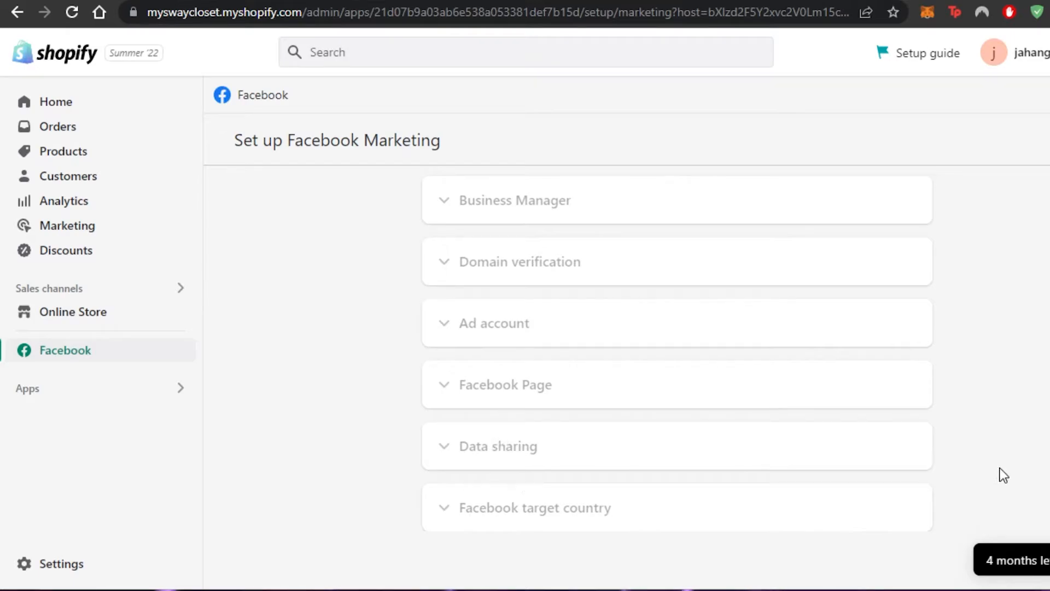
scroll(1004, 475, "down", 3)
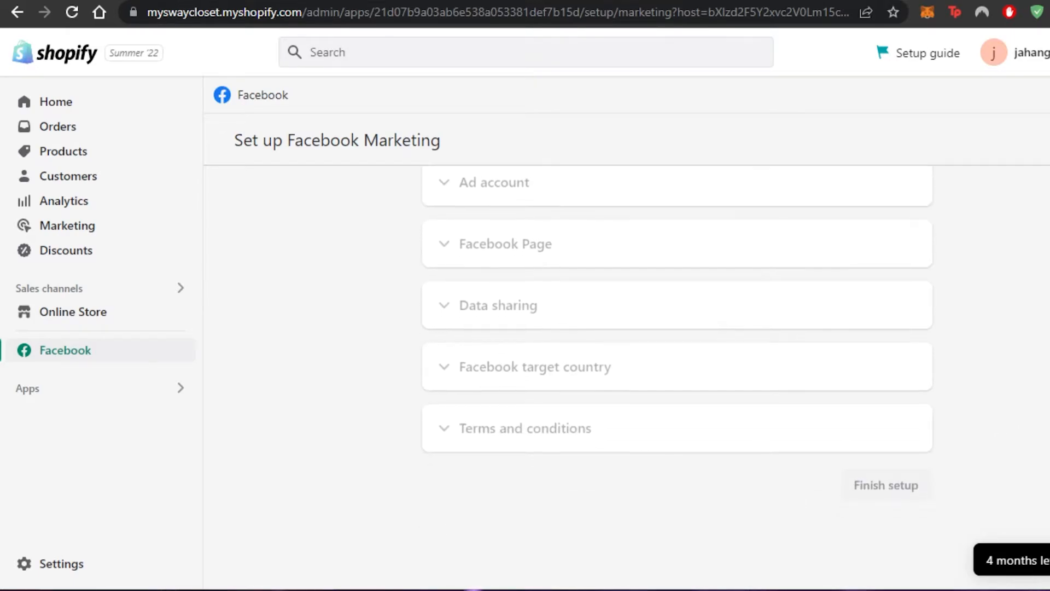
scroll(453, 377, "up", 6)
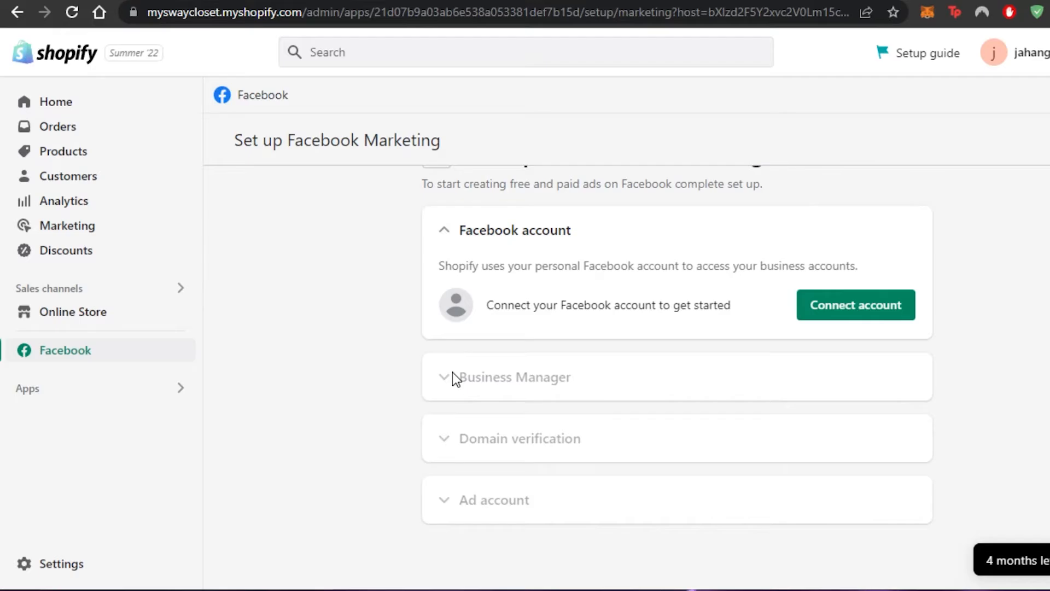
- Connect the Facebook account to Shopify, entering the account password and granting all the access Shopify requests
left_click(856, 305)
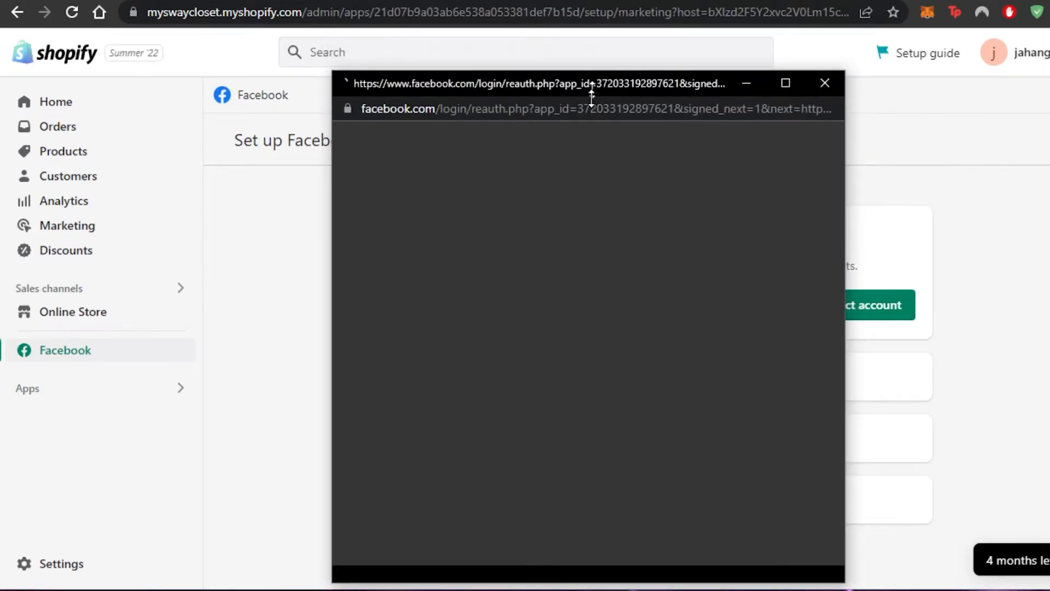
left_click_drag(591, 94, 613, 3)
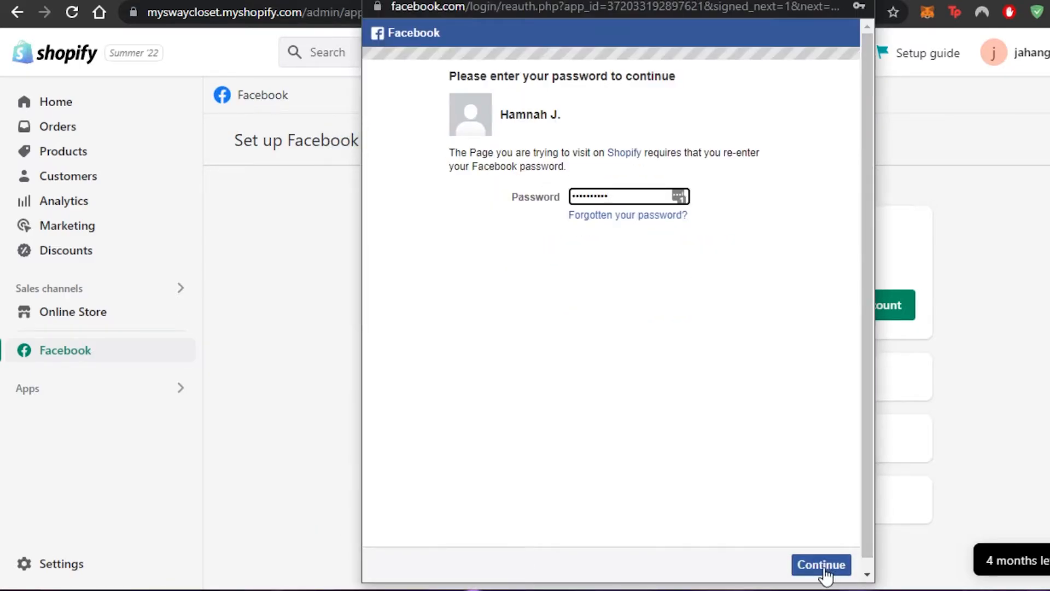
left_click(825, 570)
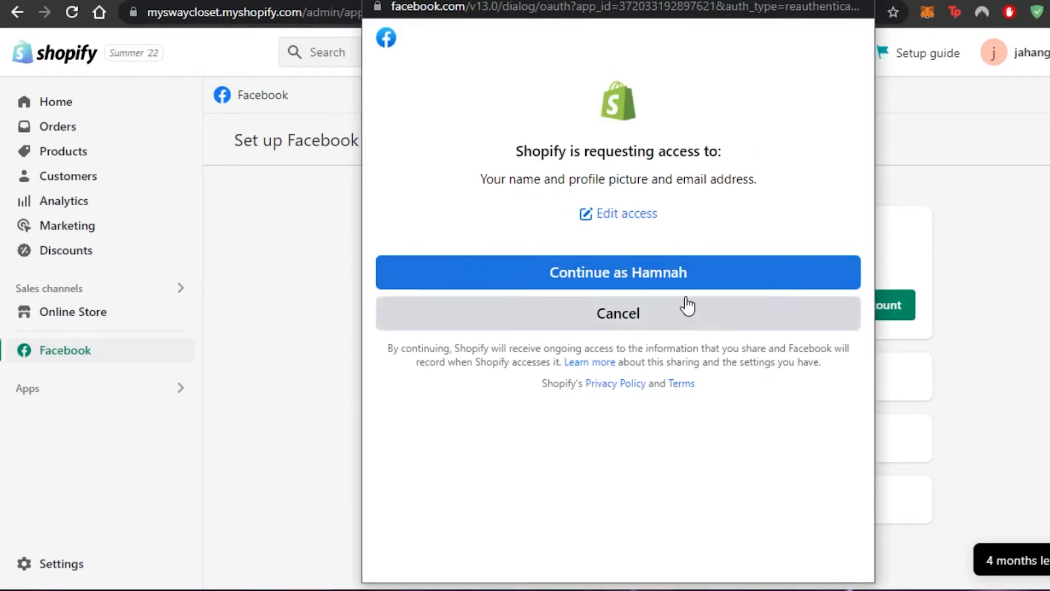
left_click(590, 270)
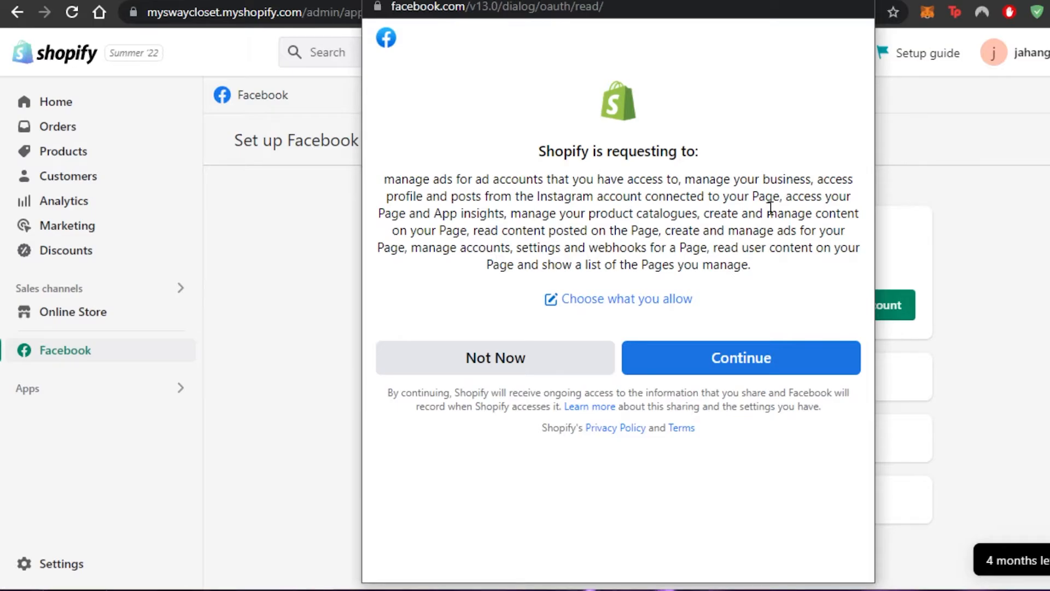
left_click(819, 370)
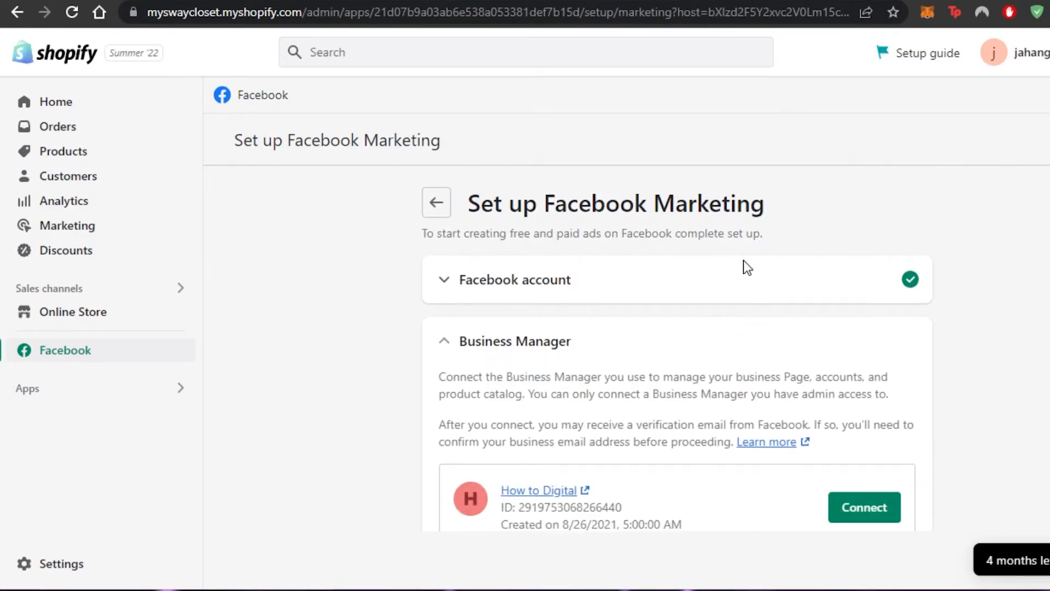
- Examine the Business Manager connection options and the remaining Facebook Marketing setup sections
scroll(624, 439, "down", 3)
scroll(625, 439, "up", 1)
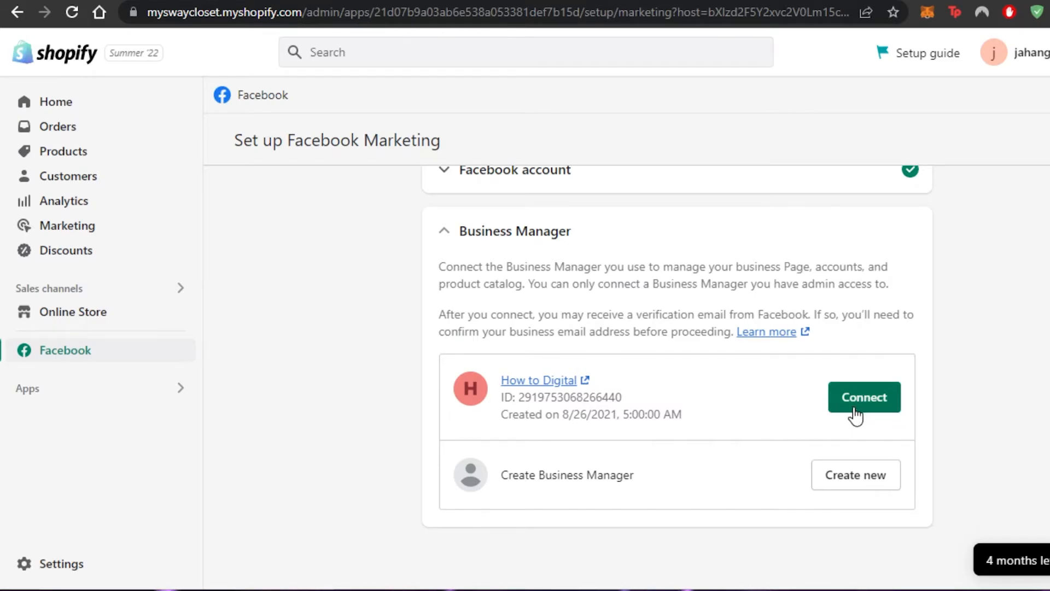
scroll(855, 416, "down", 3)
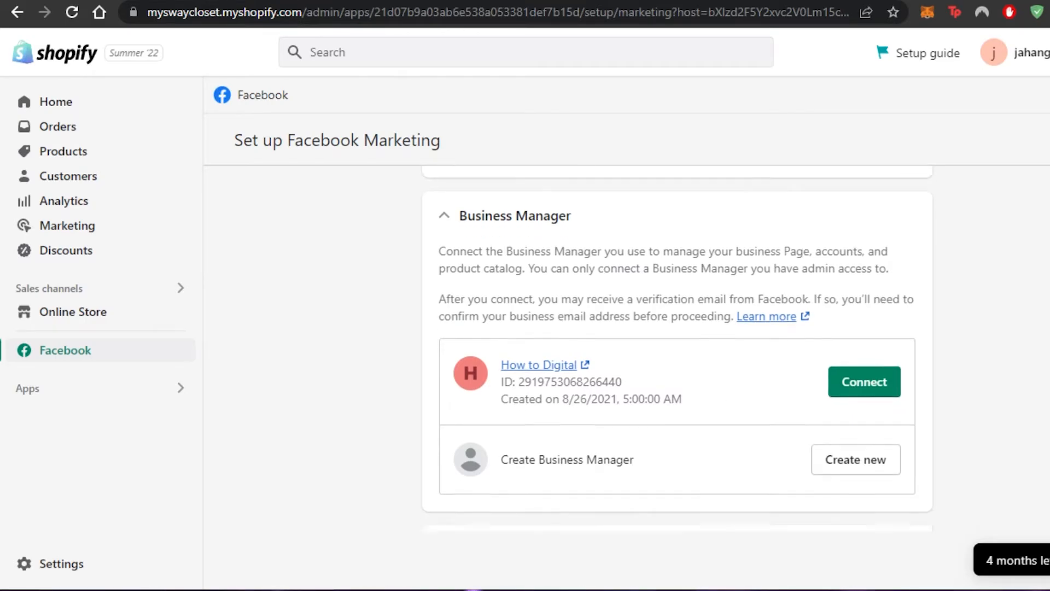
scroll(677, 348, "down", 1)
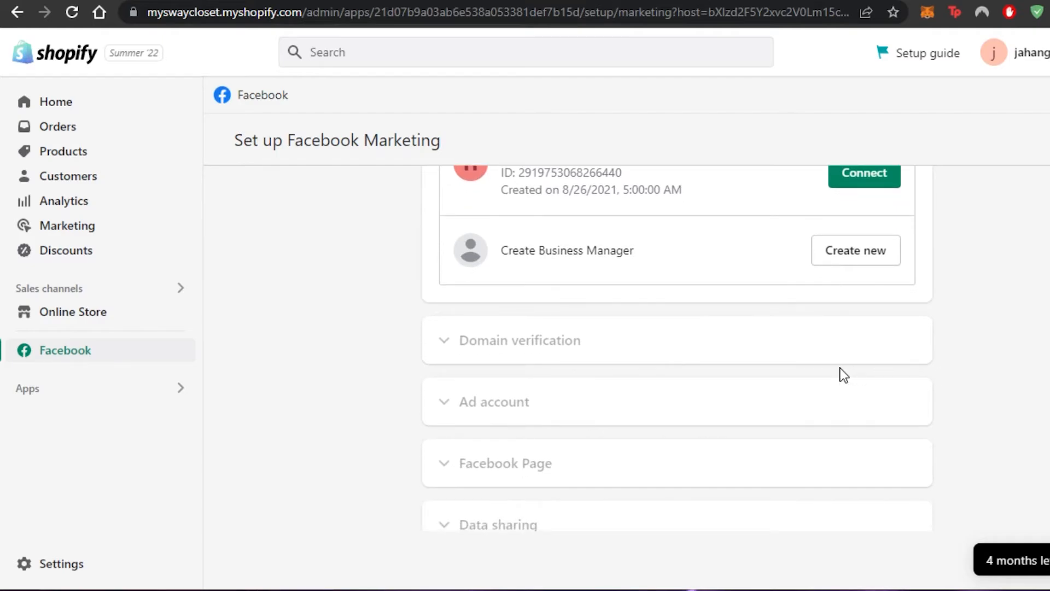
scroll(843, 375, "down", 4)
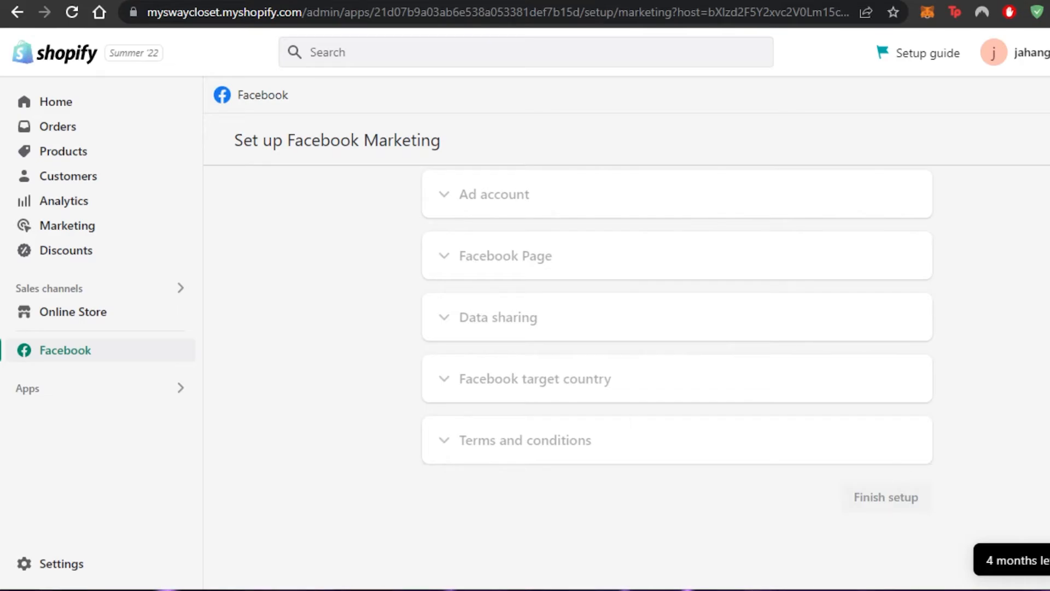
scroll(677, 328, "down", 1)
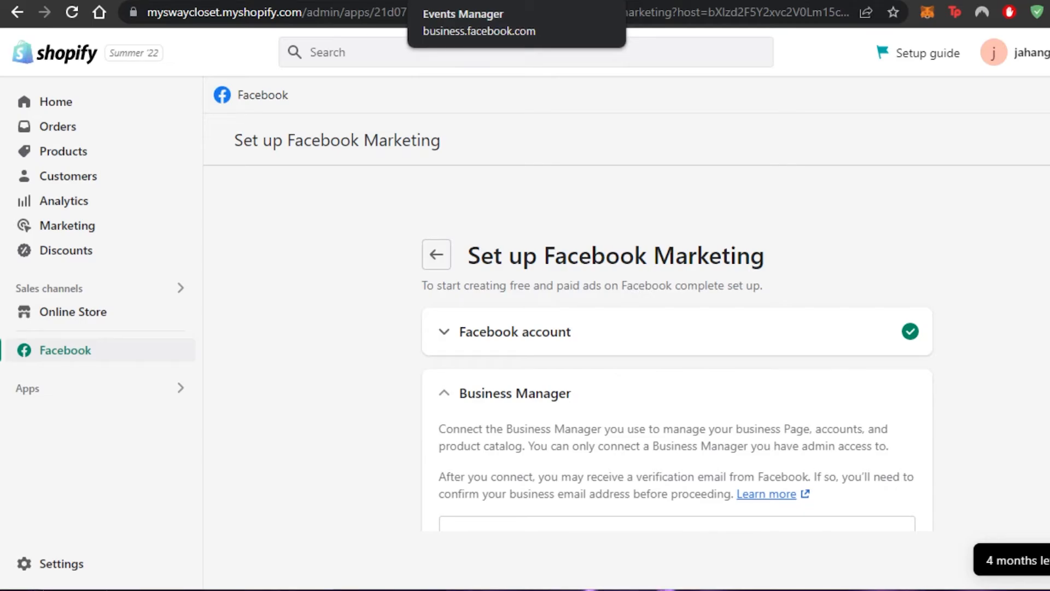
- Switch to Events Manager and view the overview of the TestApp data source
left_click(471, 1)
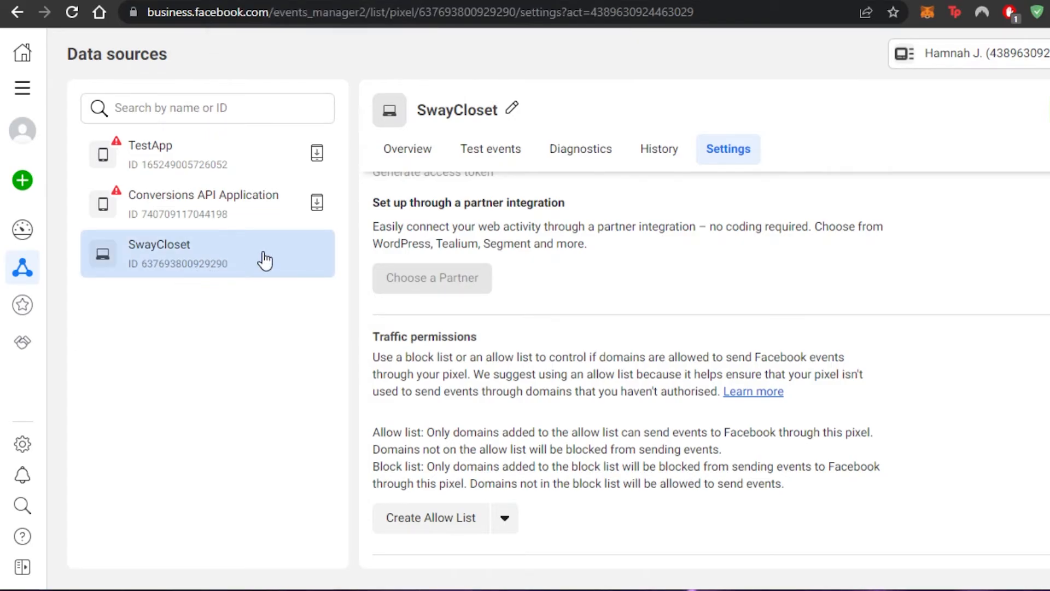
left_click(218, 147)
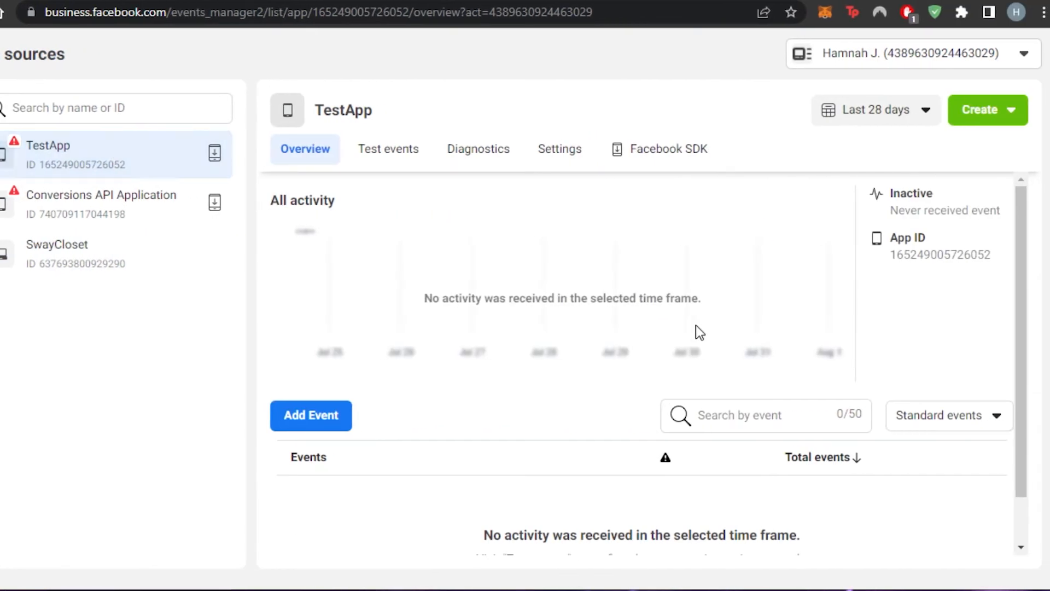
mouse_move(1025, 237)
left_mouse_down()
mouse_move(1031, 378)
mouse_move(1023, 219)
left_mouse_up()
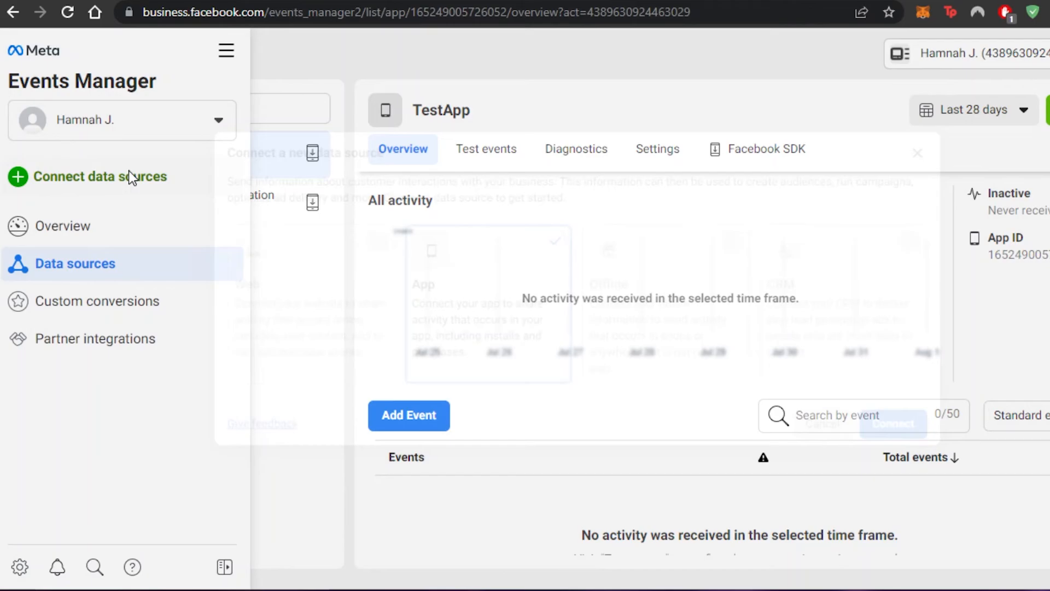
- Check whether a Web data source can be added in the new data source dialog, cancelling without connecting anything
left_click(129, 178)
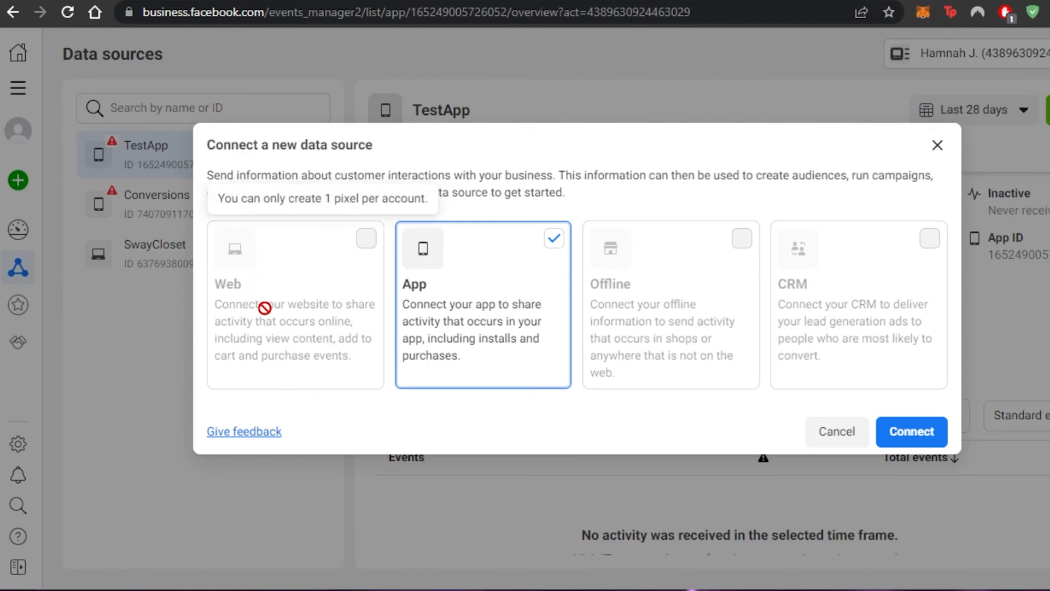
left_click(861, 435)
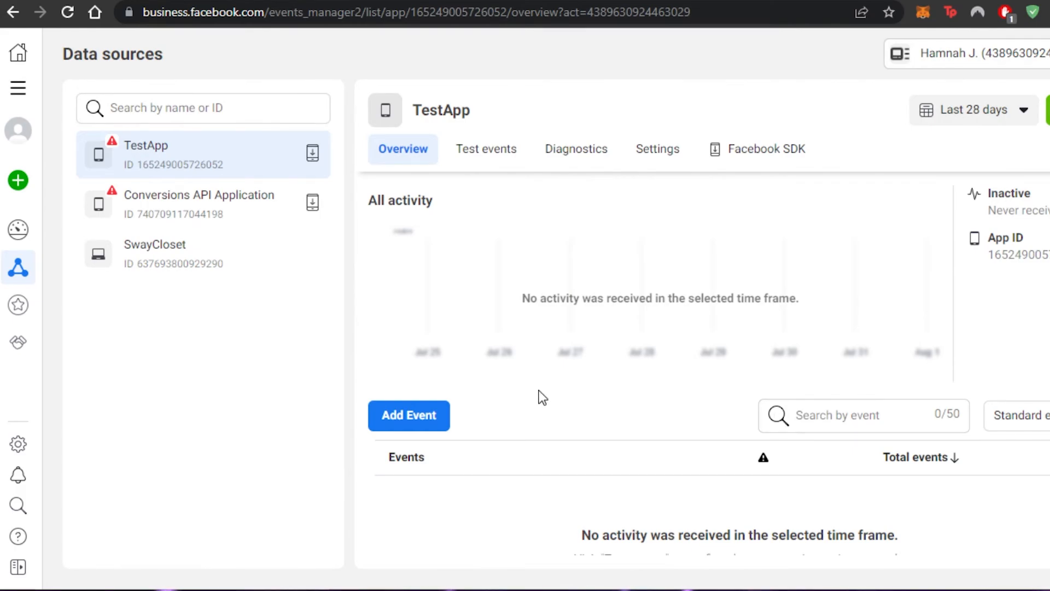
mouse_move(18, 182)
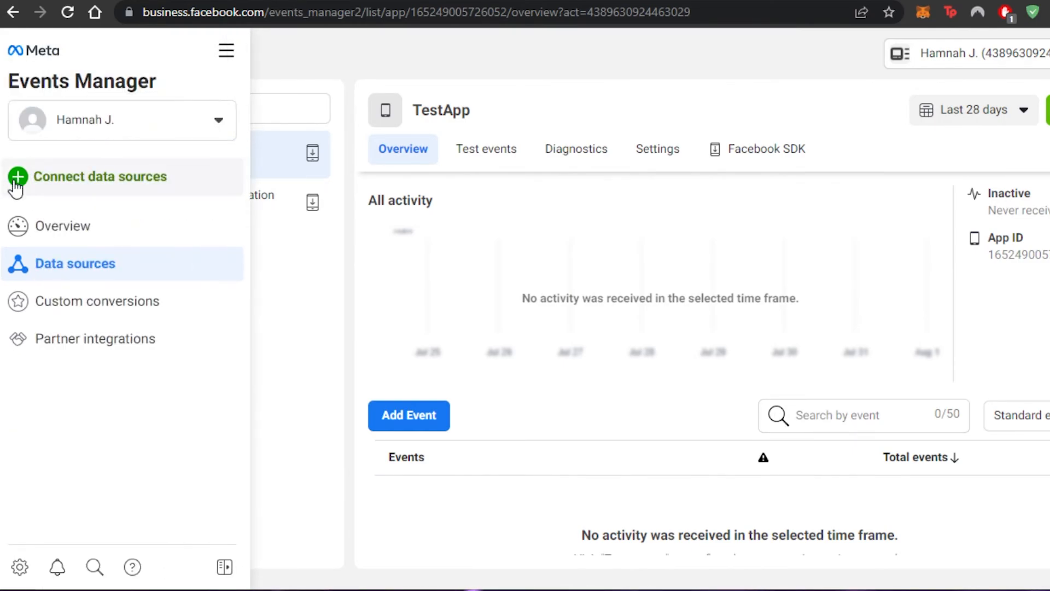
left_click(15, 184)
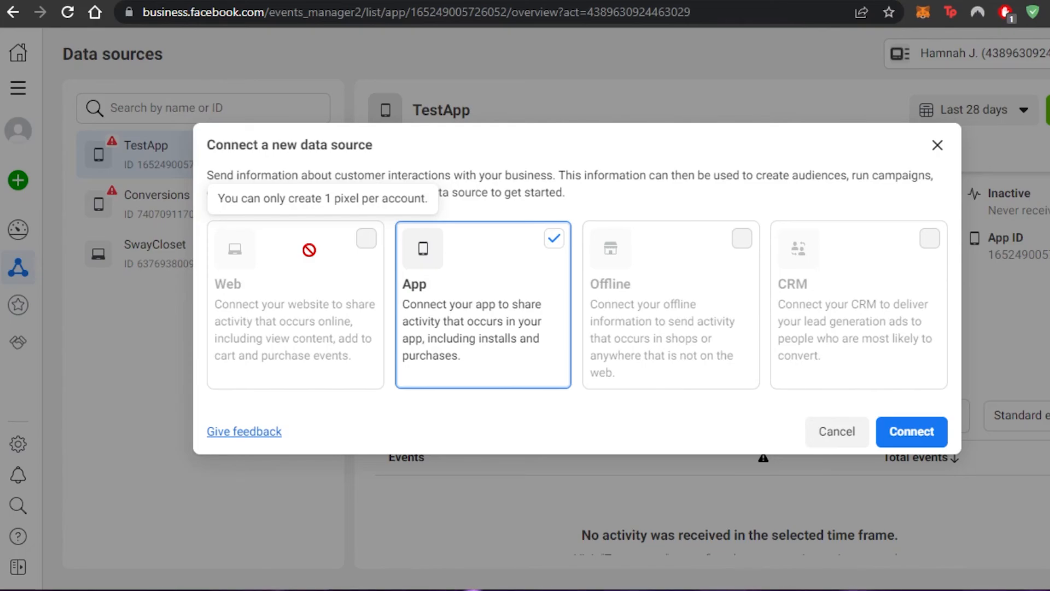
left_click(847, 439)
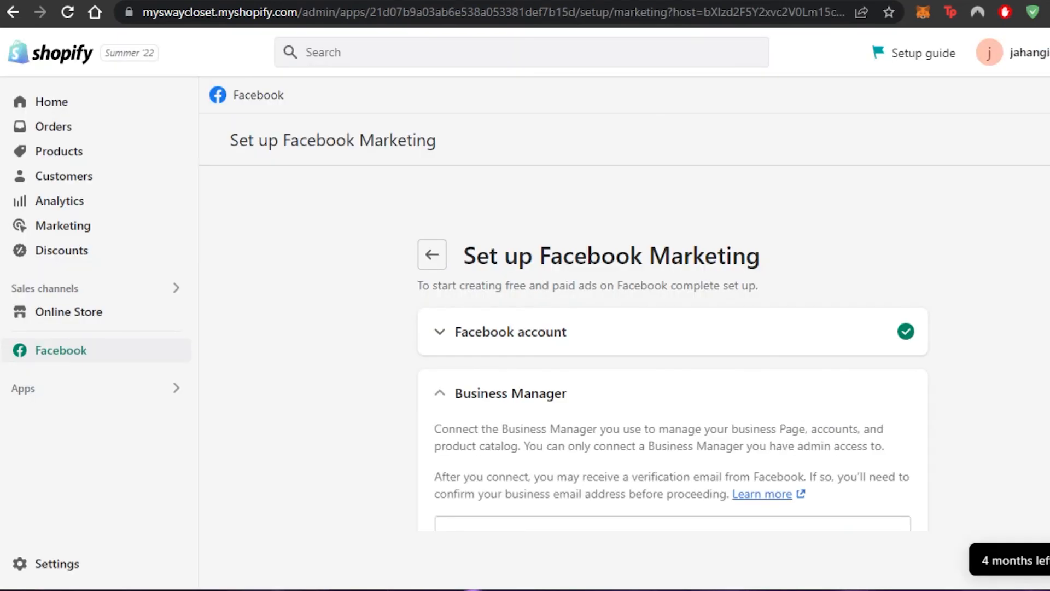
- Switch back to the Shopify admin, go to its home page, dismiss the plan offer and look over the setup tasks
left_click(71, 103)
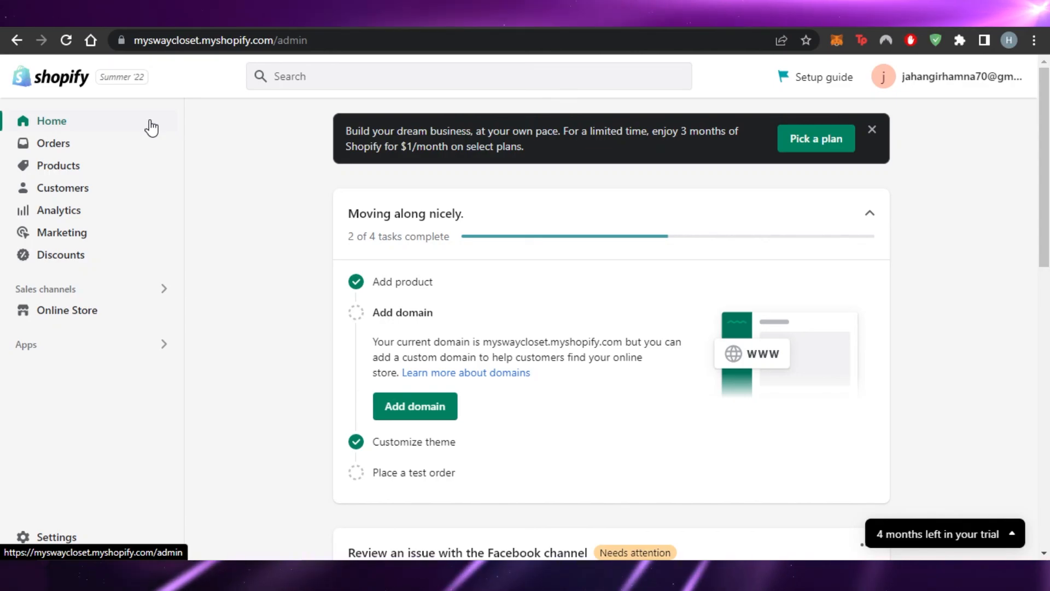
left_click(872, 129)
scroll(1020, 130, "down", 7)
scroll(1020, 130, "up", 6)
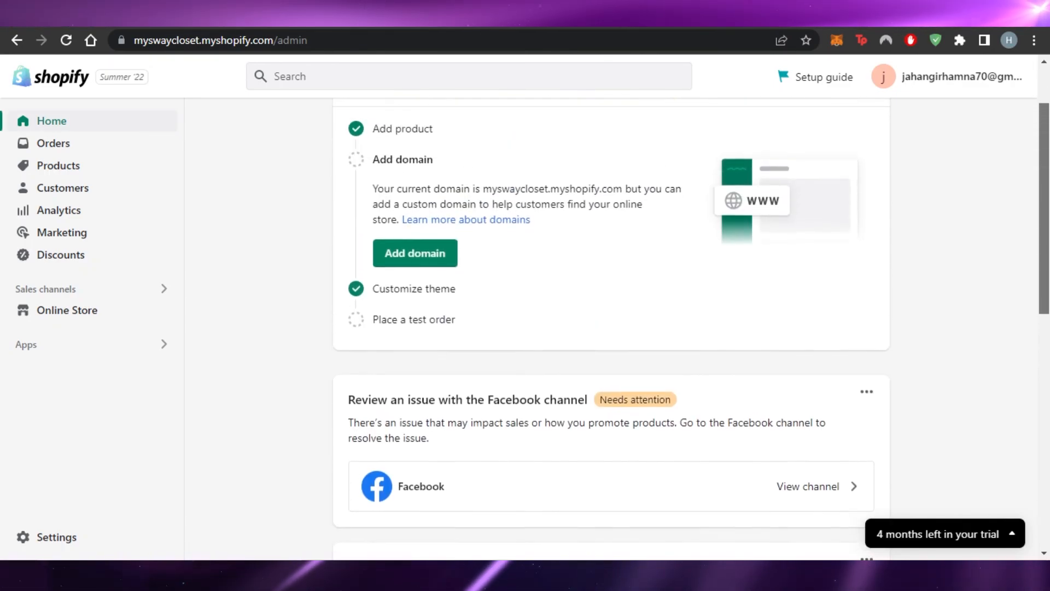